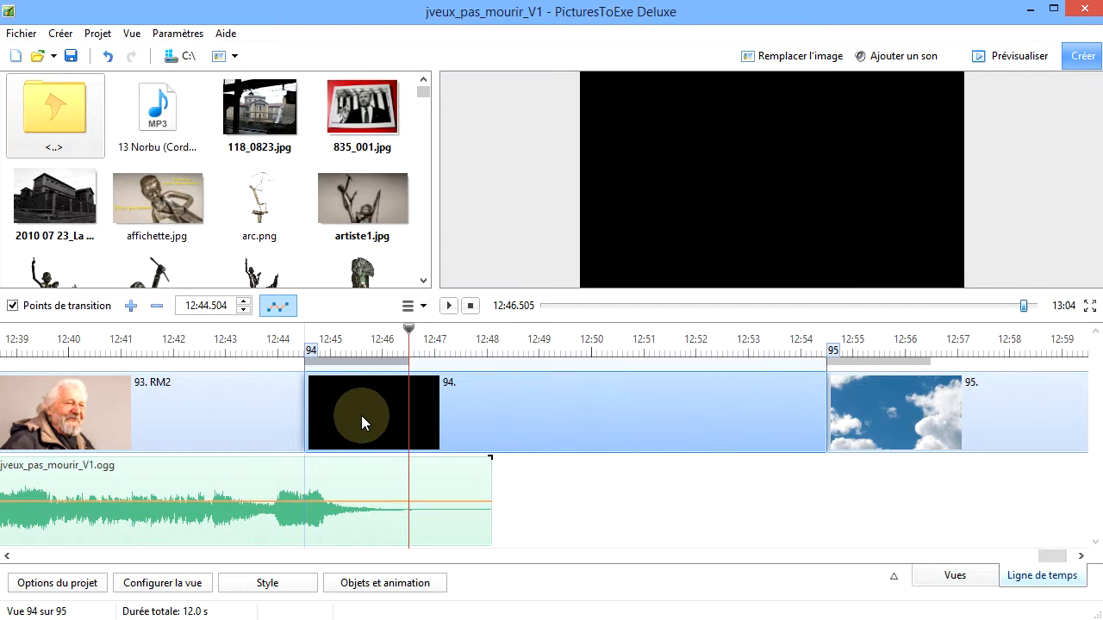
- Open view 94 for object and animation editing, add a full-view frame, and name it Perspective
{"action": "left_click", "coordinate": [384, 583]}
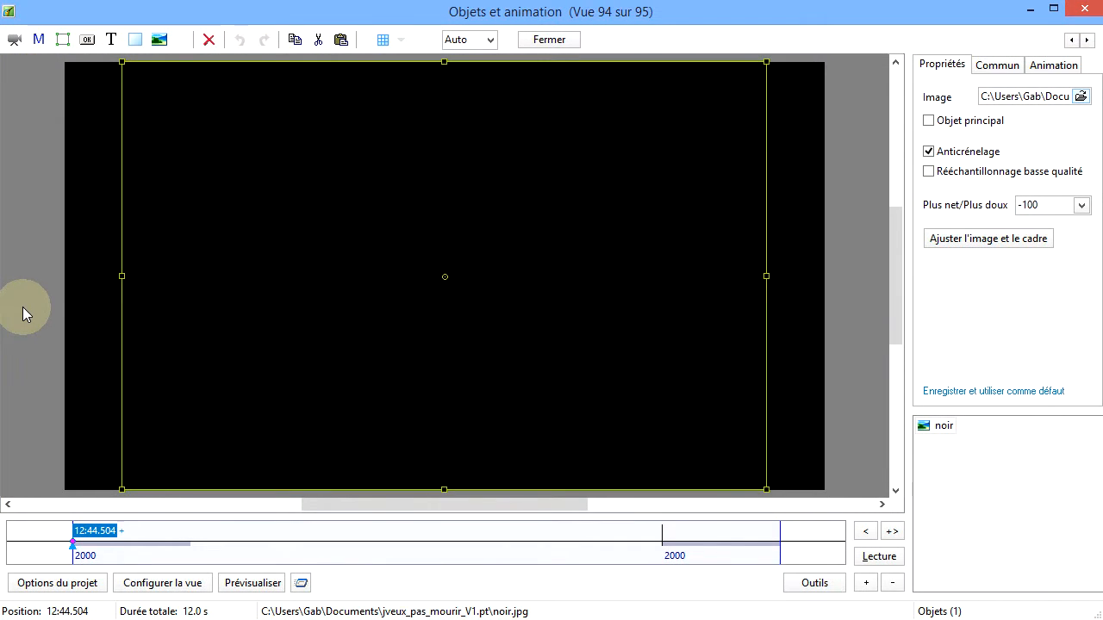
{"action": "left_click", "coordinate": [22, 307]}
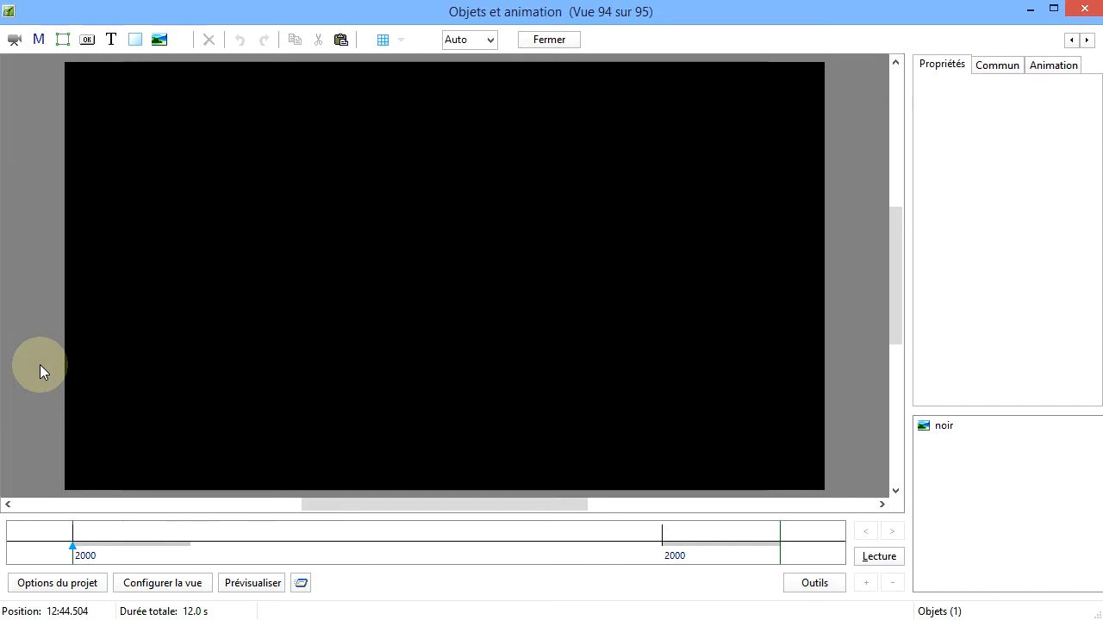
{"action": "left_click", "coordinate": [63, 39]}
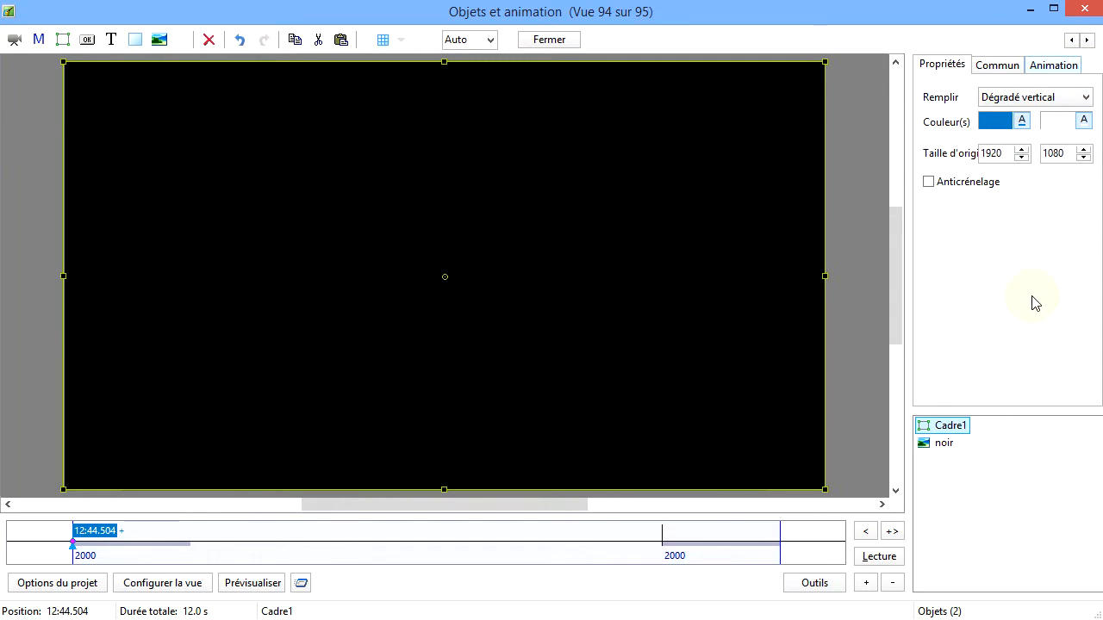
{"action": "left_click", "coordinate": [1000, 65]}
{"action": "left_click_drag", "start_coordinate": [1026, 96], "coordinate": [981, 98]}
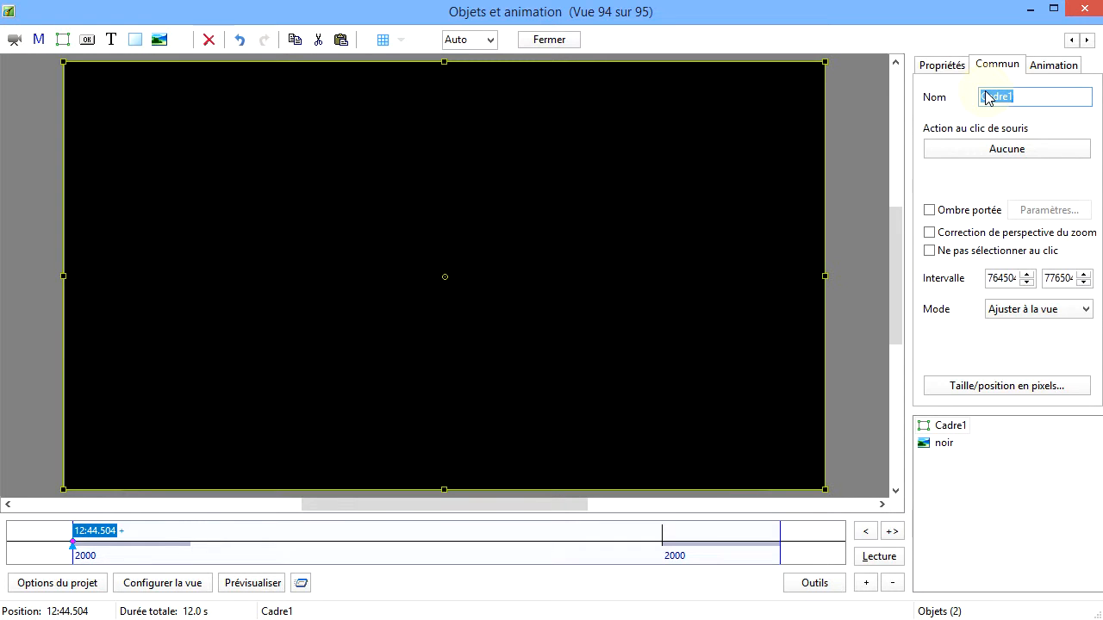
{"action": "type", "text": "Perspecti"}
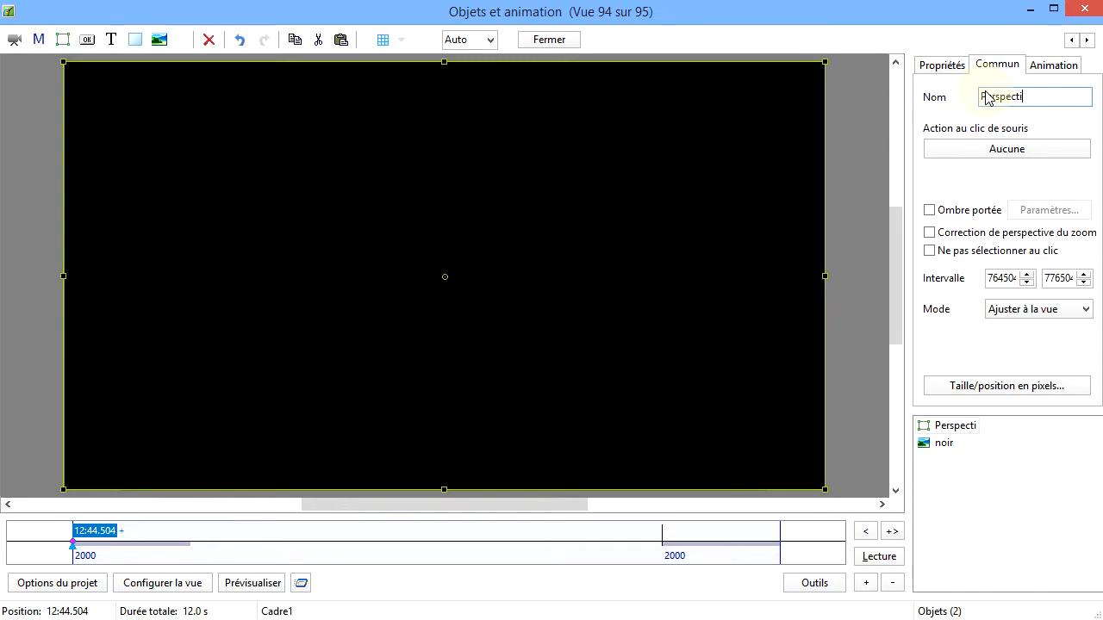
{"action": "type", "text": "ve"}
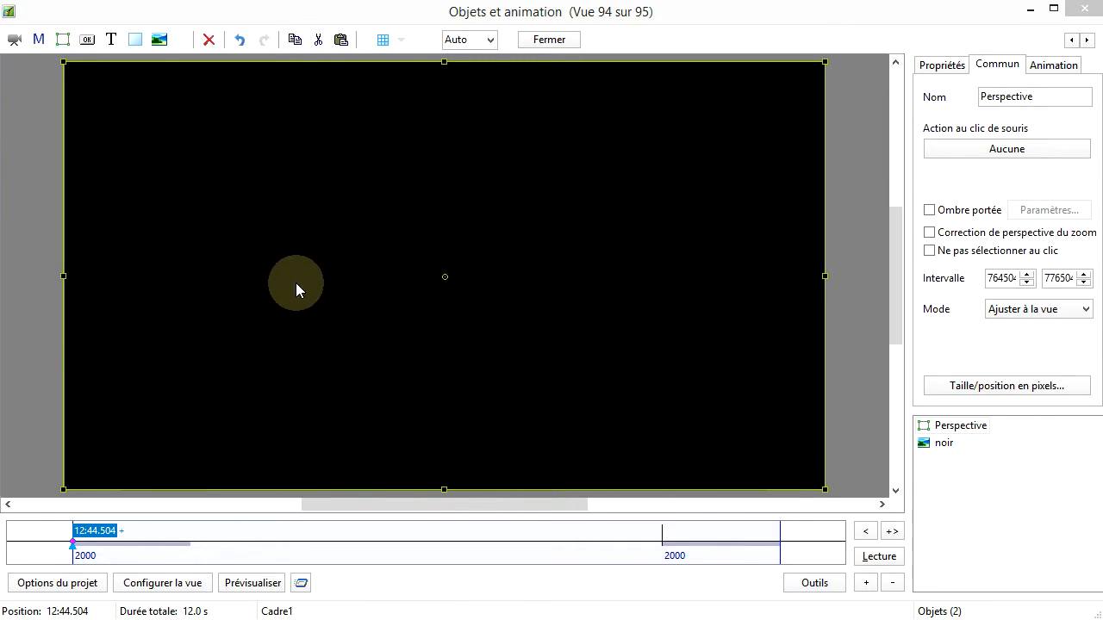
- Insert the image bebe.jpg as a child of the Perspective frame
{"action": "left_click", "coordinate": [953, 426]}
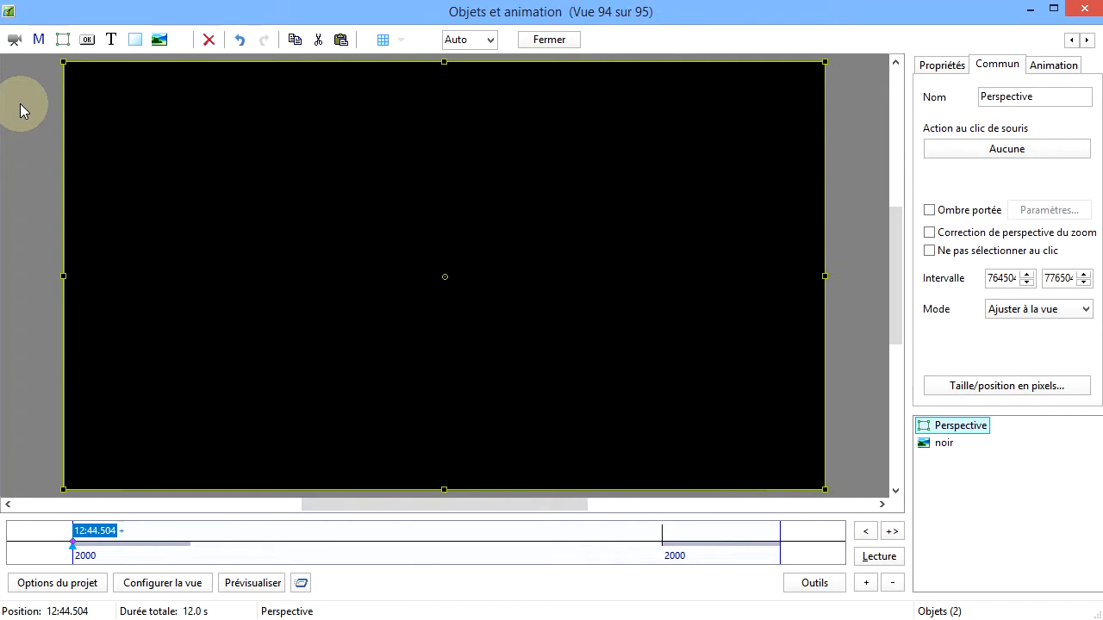
{"action": "left_click", "coordinate": [159, 39]}
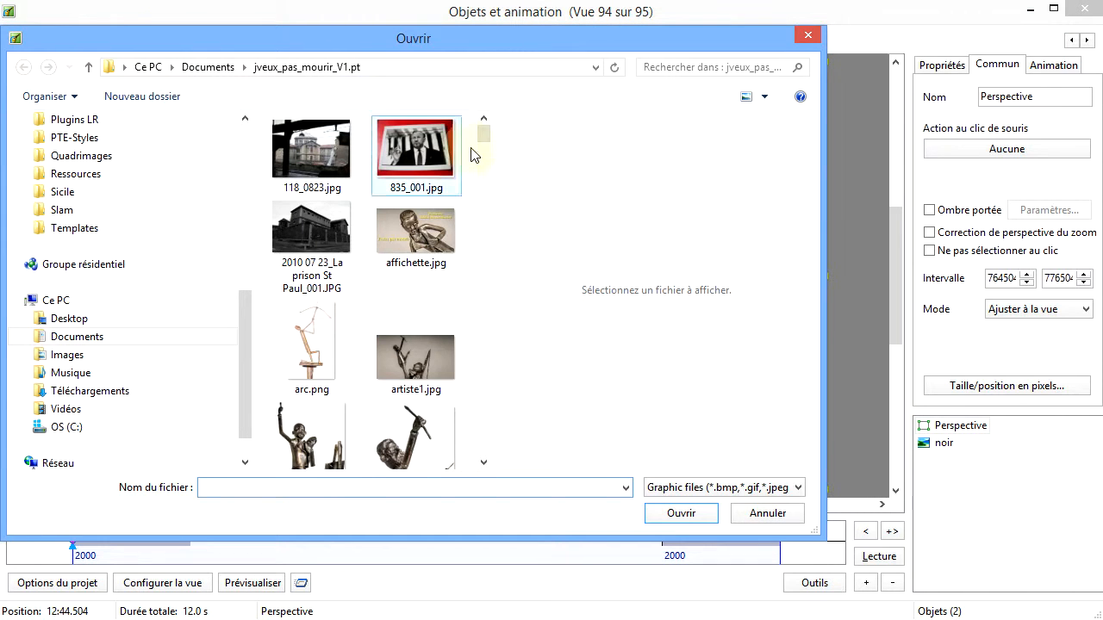
{"action": "left_click_drag", "start_coordinate": [483, 135], "coordinate": [482, 158]}
{"action": "left_click", "coordinate": [433, 306]}
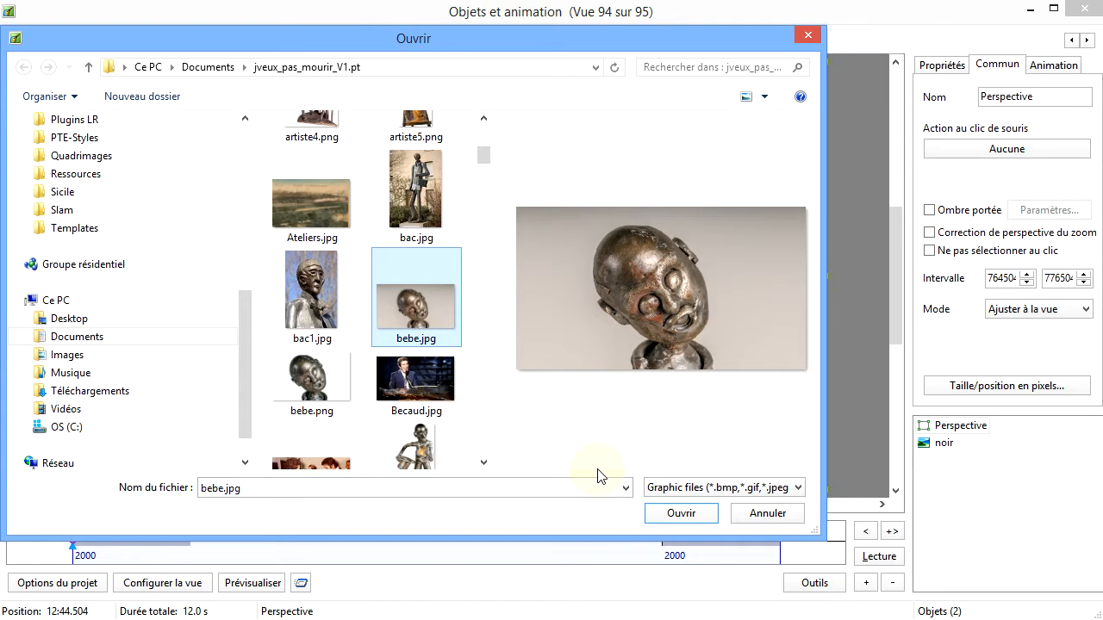
{"action": "left_click", "coordinate": [689, 519]}
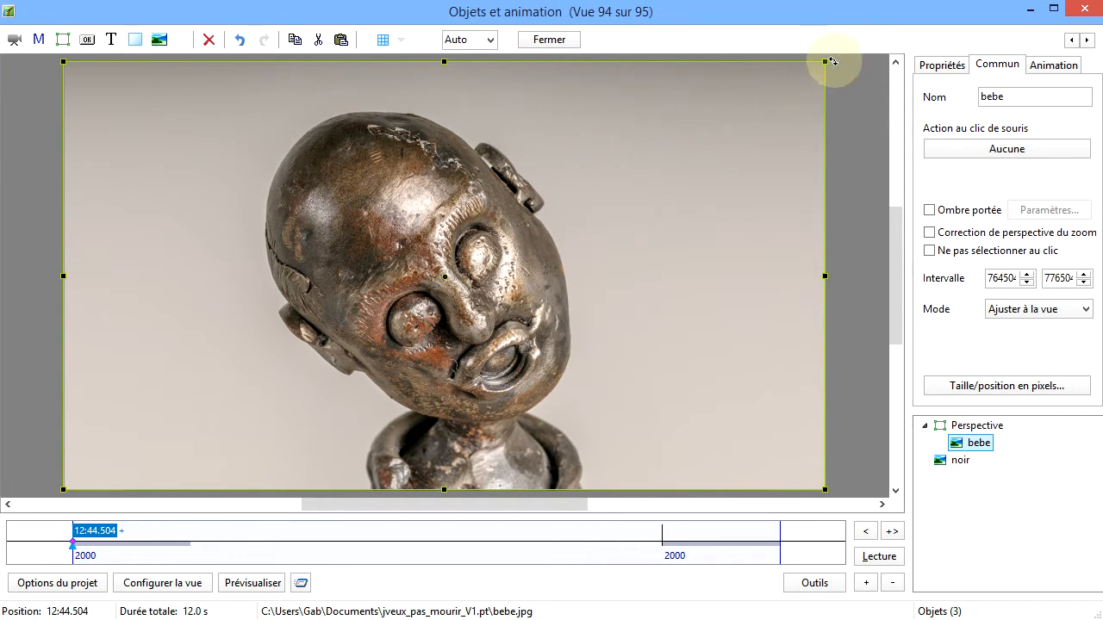
- Shrink the bebe image to about 49% zoom and place it in the left half of the view, at pan about -42 x -5
{"action": "left_click_drag", "start_coordinate": [824, 56], "coordinate": [648, 175]}
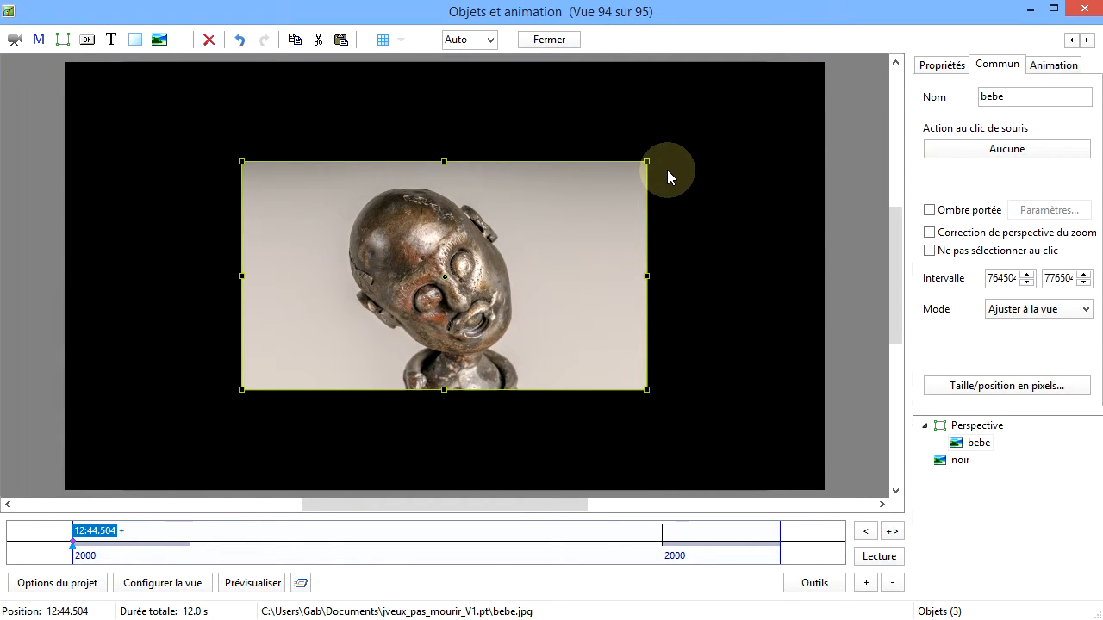
{"action": "left_click_drag", "start_coordinate": [492, 256], "coordinate": [420, 242]}
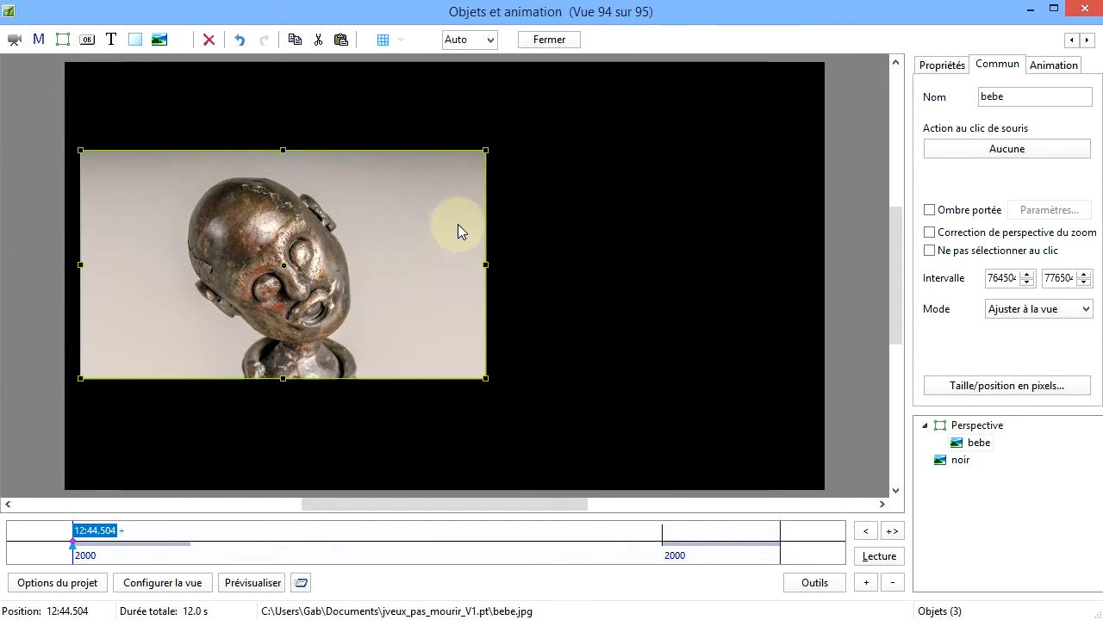
{"action": "left_click_drag", "start_coordinate": [484, 150], "coordinate": [467, 161]}
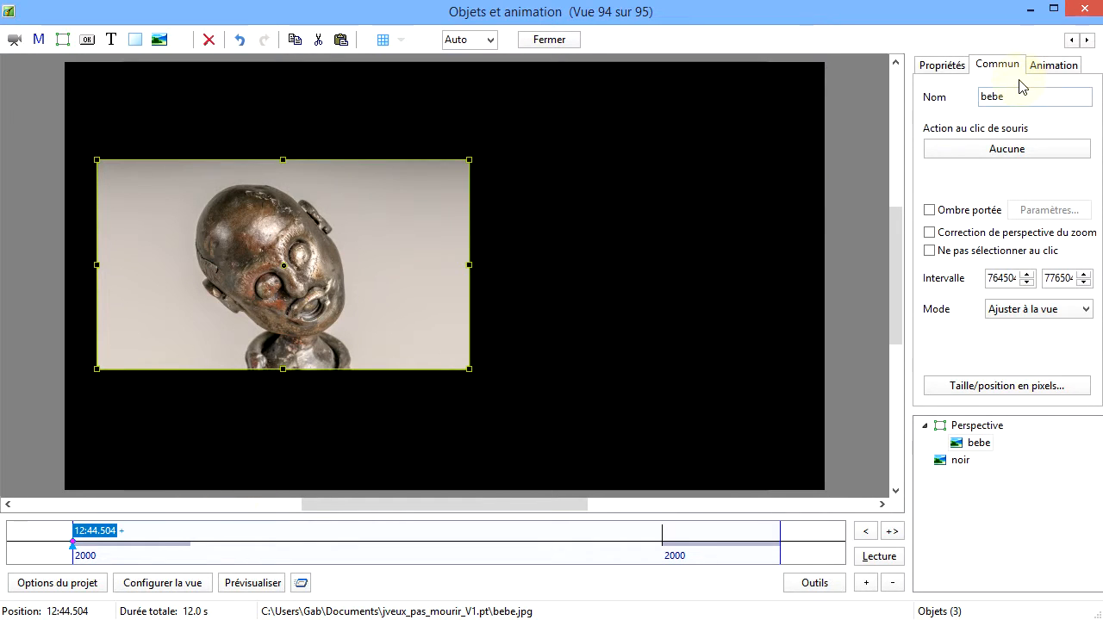
- Rotate the bebe image in 3D by setting its Y rotation to 48
{"action": "left_click", "coordinate": [1059, 68]}
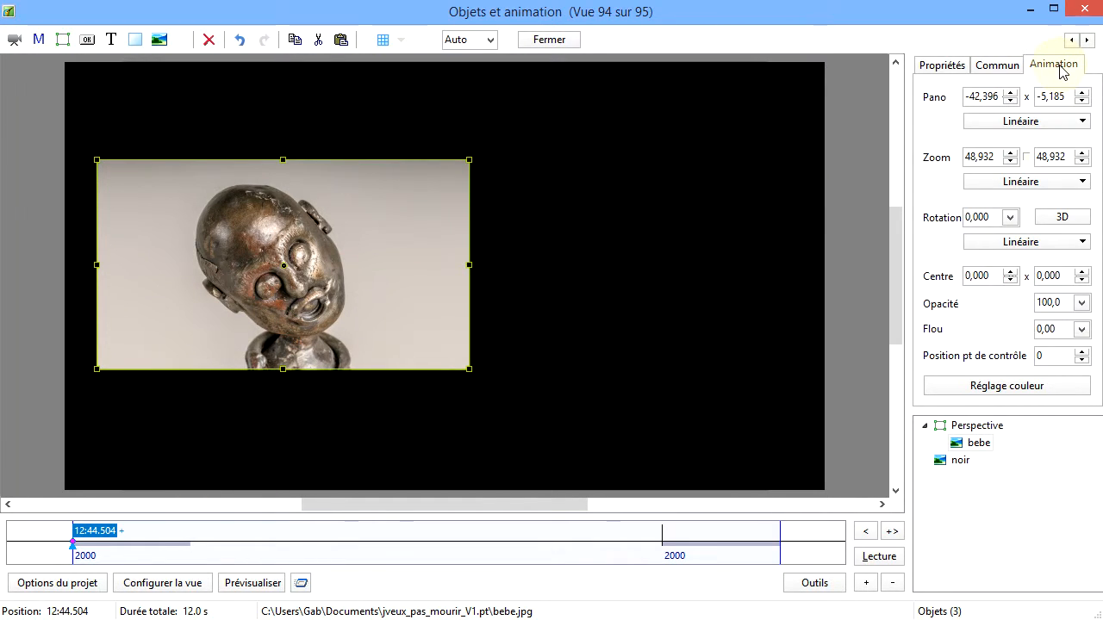
{"action": "left_click", "coordinate": [1066, 220]}
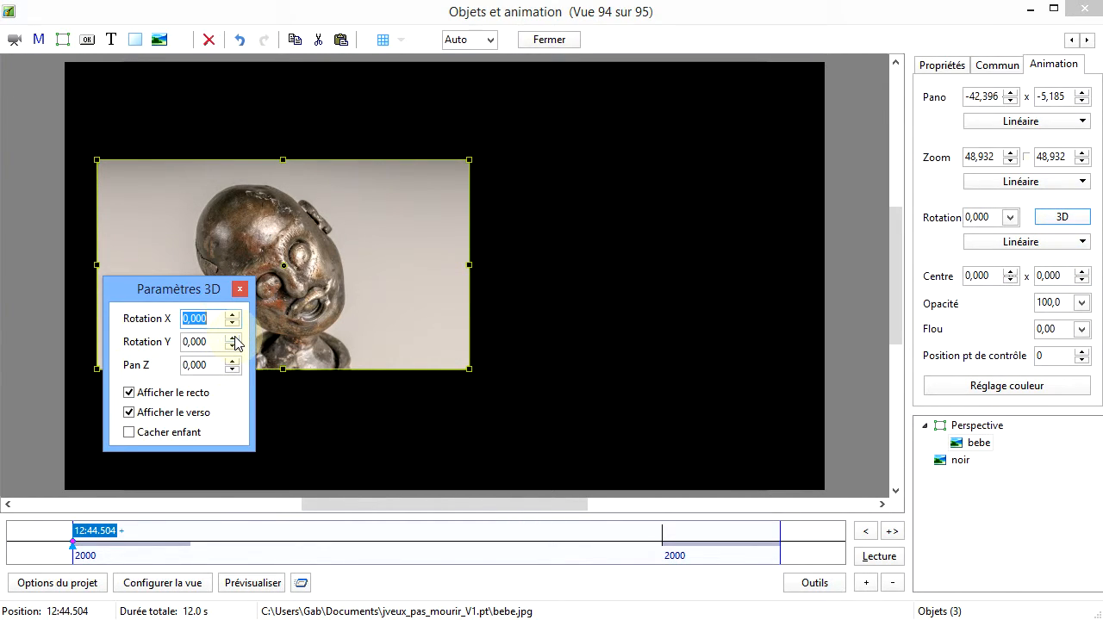
{"action": "left_click", "coordinate": [234, 338]}
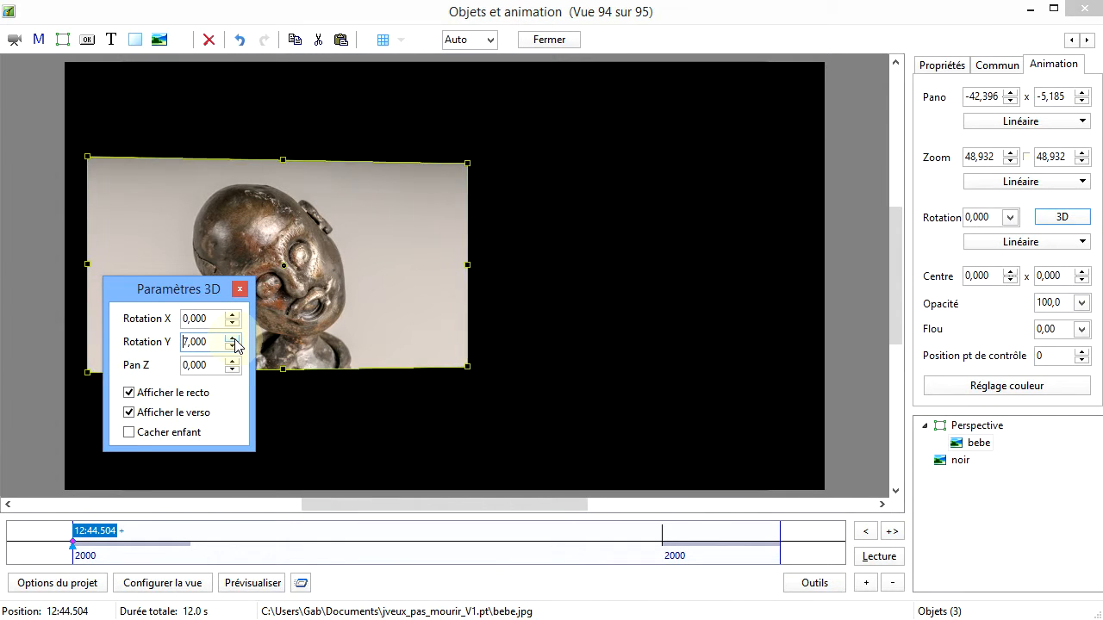
{"action": "left_click_drag", "start_coordinate": [235, 340], "coordinate": [235, 340]}
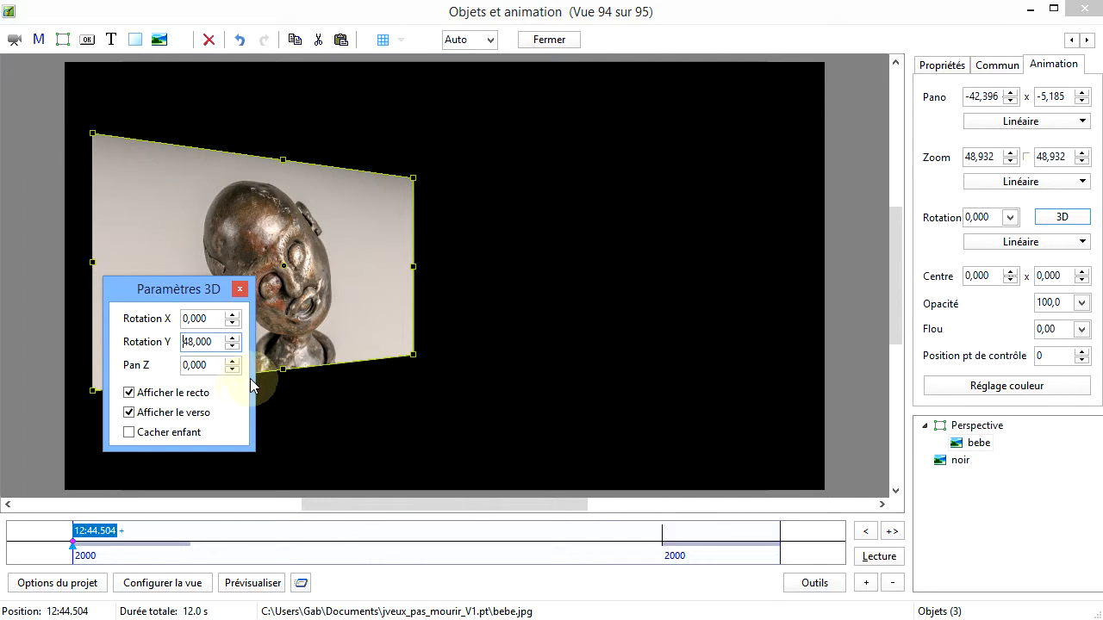
{"action": "left_click", "coordinate": [241, 290]}
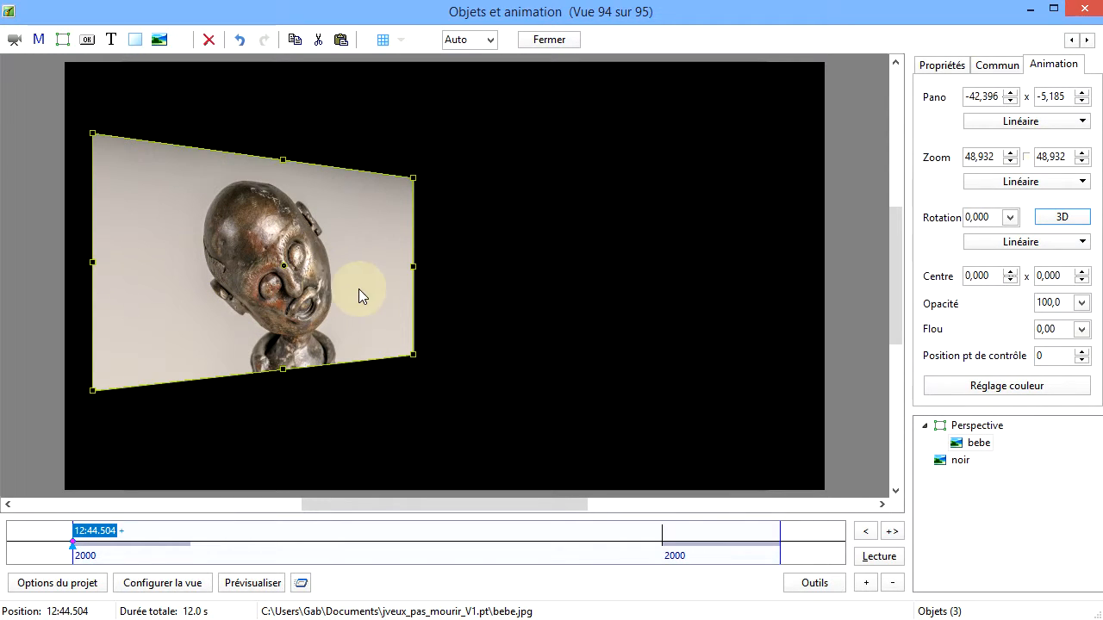
- Insert the image intro.jpg as a child of the bebe image
{"action": "left_click", "coordinate": [984, 453]}
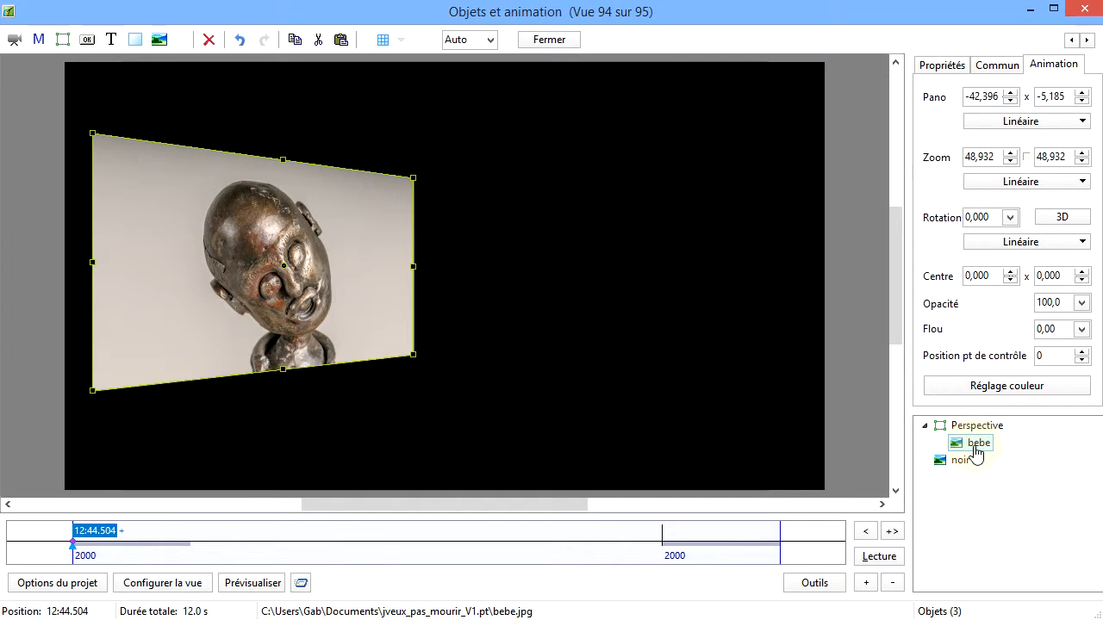
{"action": "left_click", "coordinate": [157, 44]}
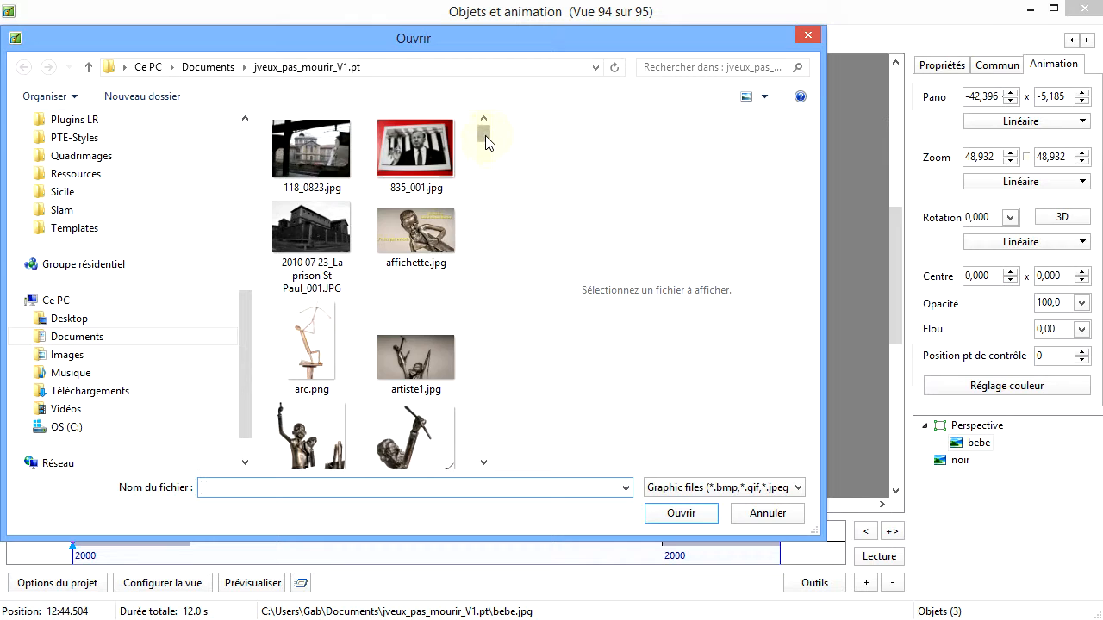
{"action": "left_click_drag", "start_coordinate": [485, 142], "coordinate": [484, 257]}
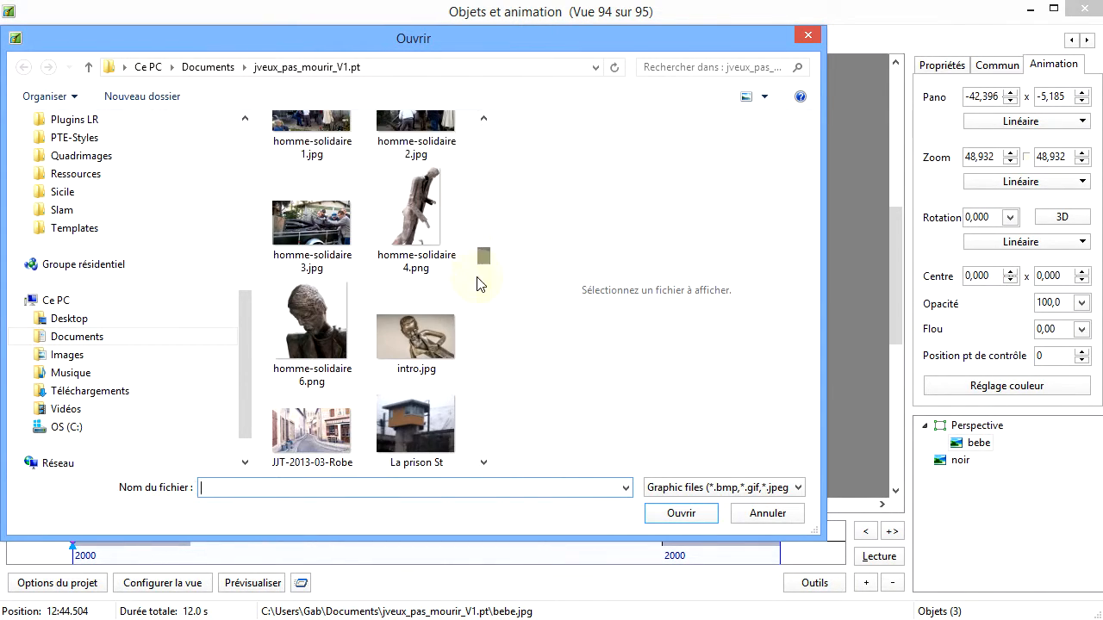
{"action": "left_click", "coordinate": [416, 332]}
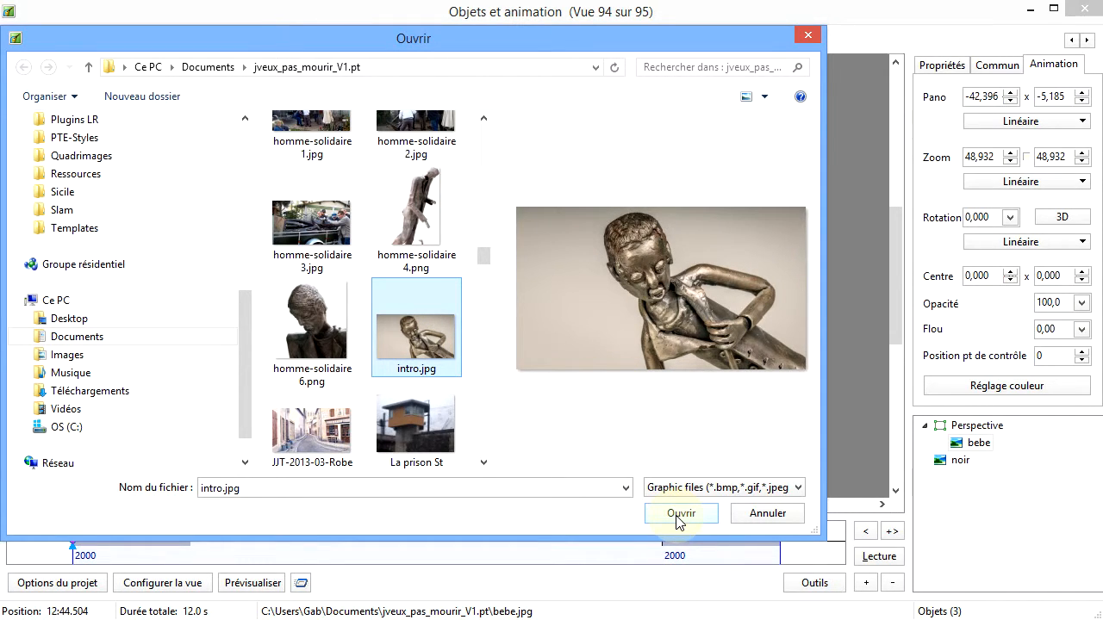
{"action": "left_click", "coordinate": [680, 515]}
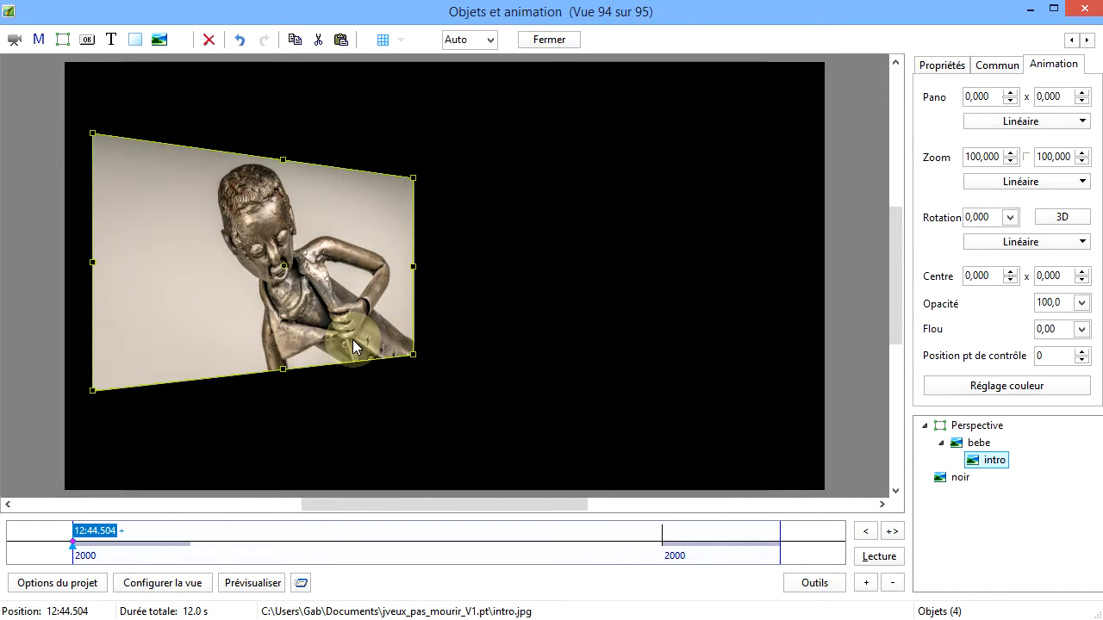
- Move the intro image so it overlaps bebe's right edge, at pan about 127 x 2, and reduce it to about 80% zoom
{"action": "left_click_drag", "start_coordinate": [316, 276], "coordinate": [463, 278]}
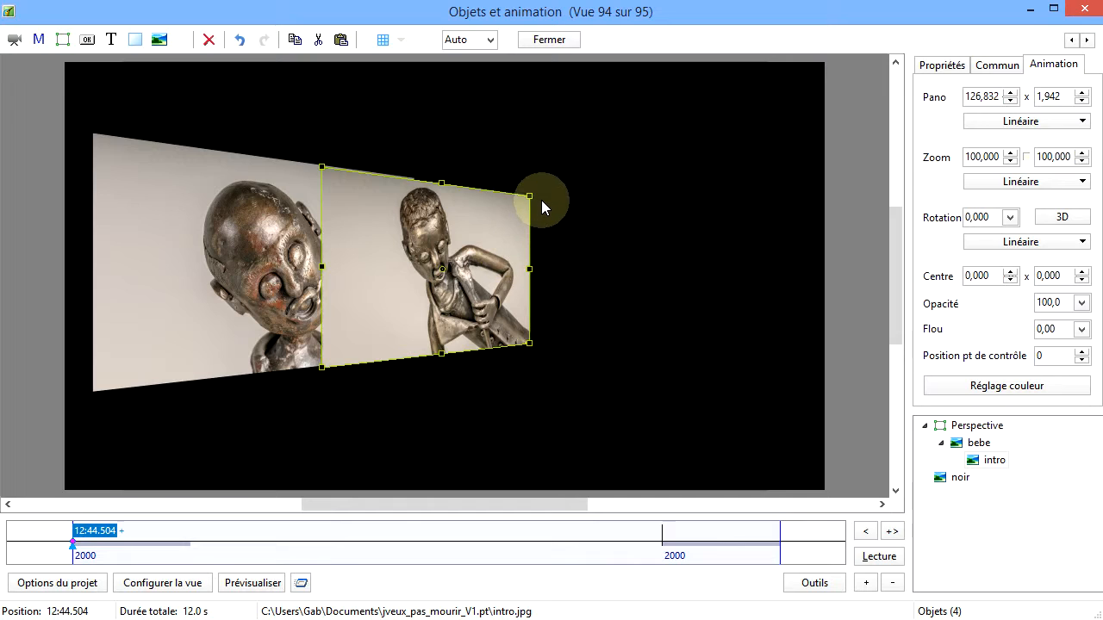
{"action": "left_click_drag", "start_coordinate": [528, 197], "coordinate": [511, 209]}
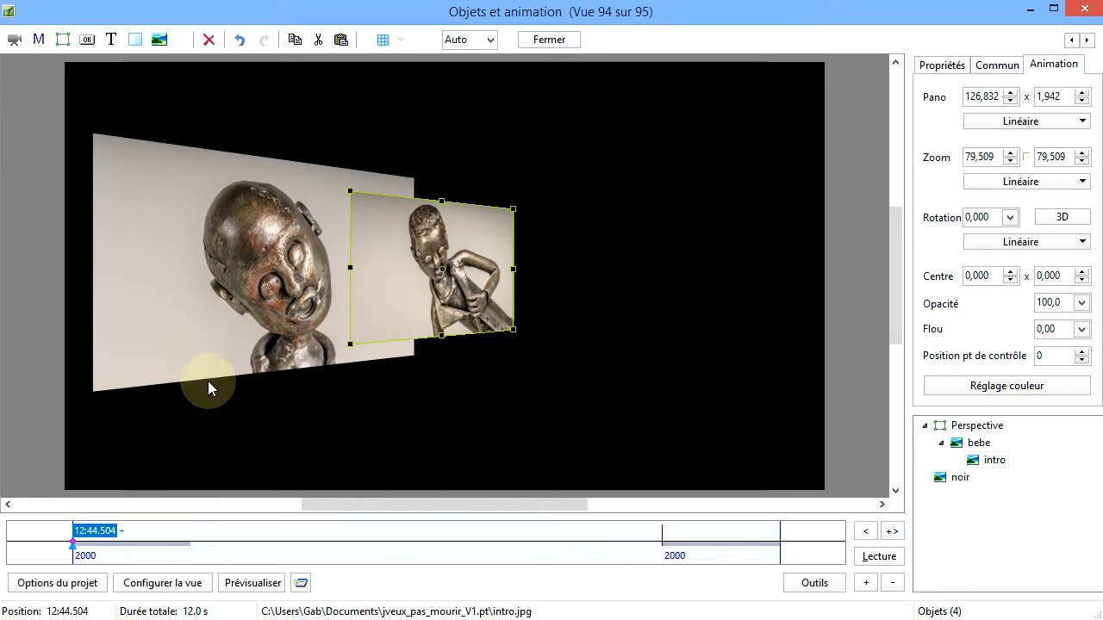
- Check the bebe image's properties and set the intro image as a main object too
{"action": "left_click", "coordinate": [164, 281]}
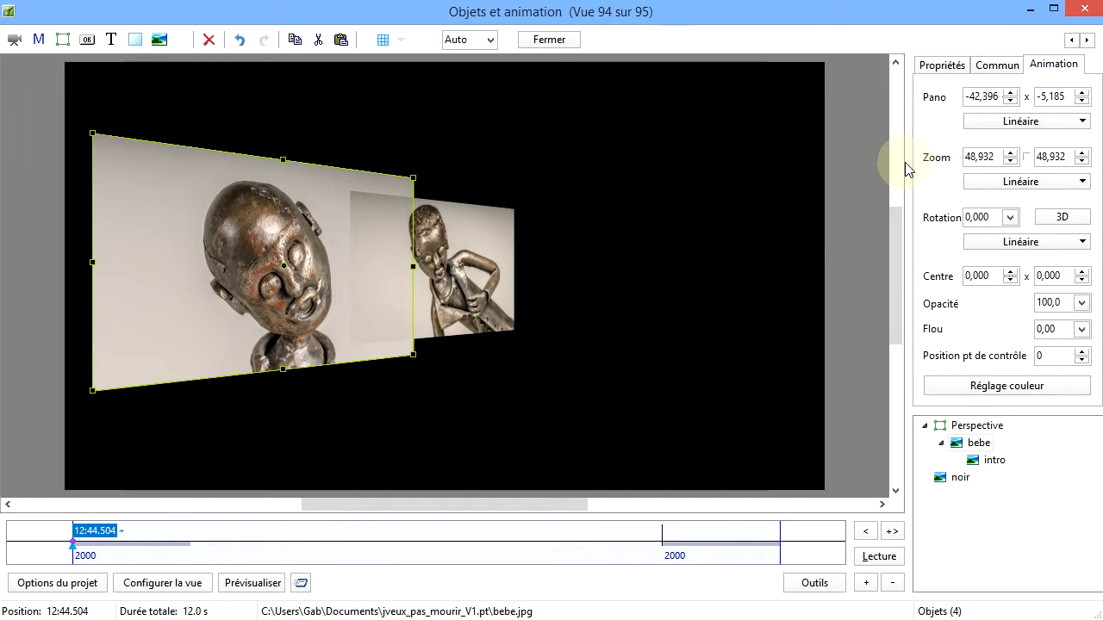
{"action": "left_click", "coordinate": [983, 66]}
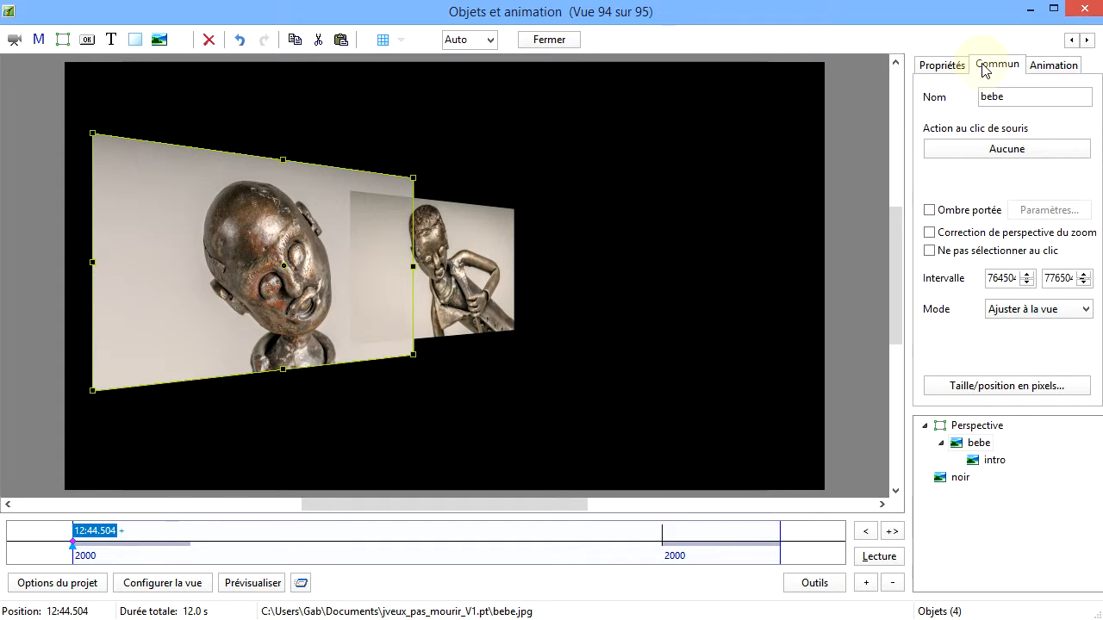
{"action": "left_click", "coordinate": [948, 73]}
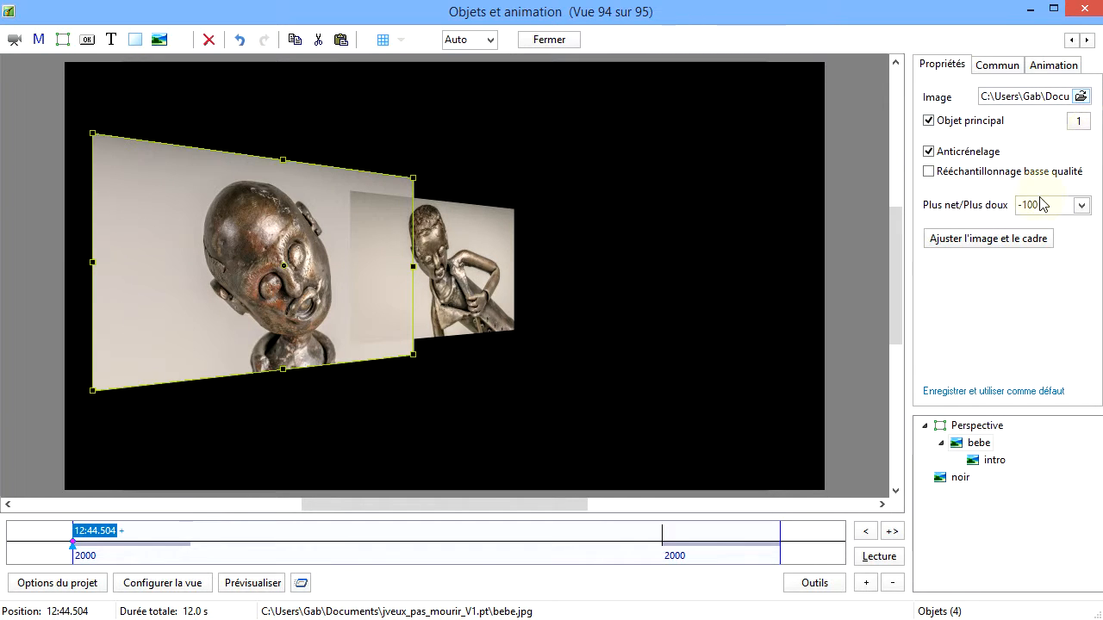
{"action": "left_click", "coordinate": [468, 289]}
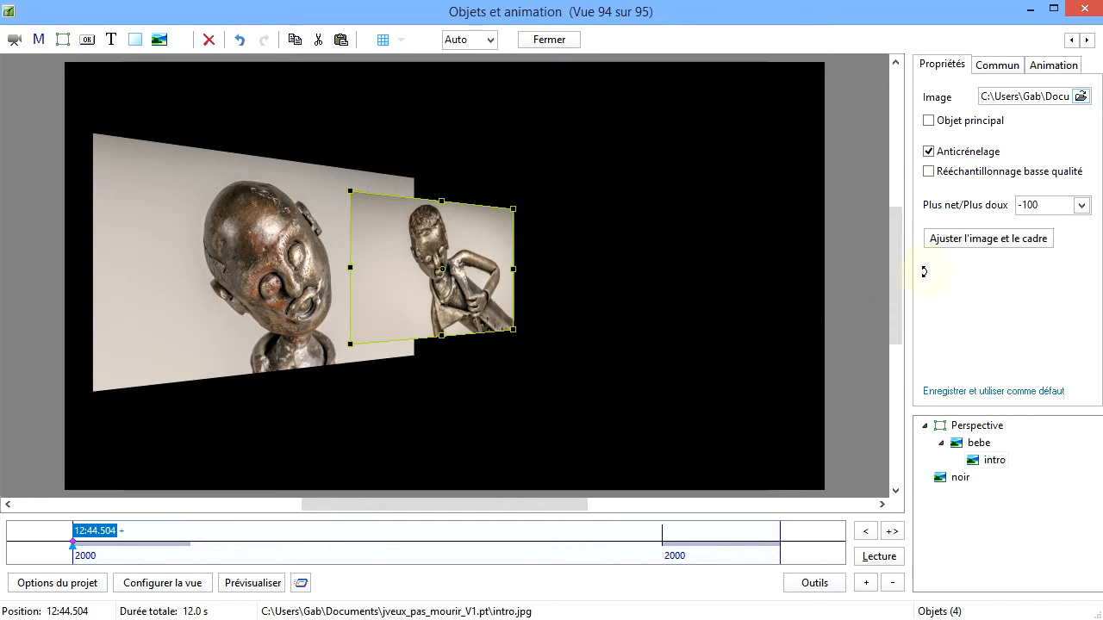
{"action": "left_click", "coordinate": [929, 121]}
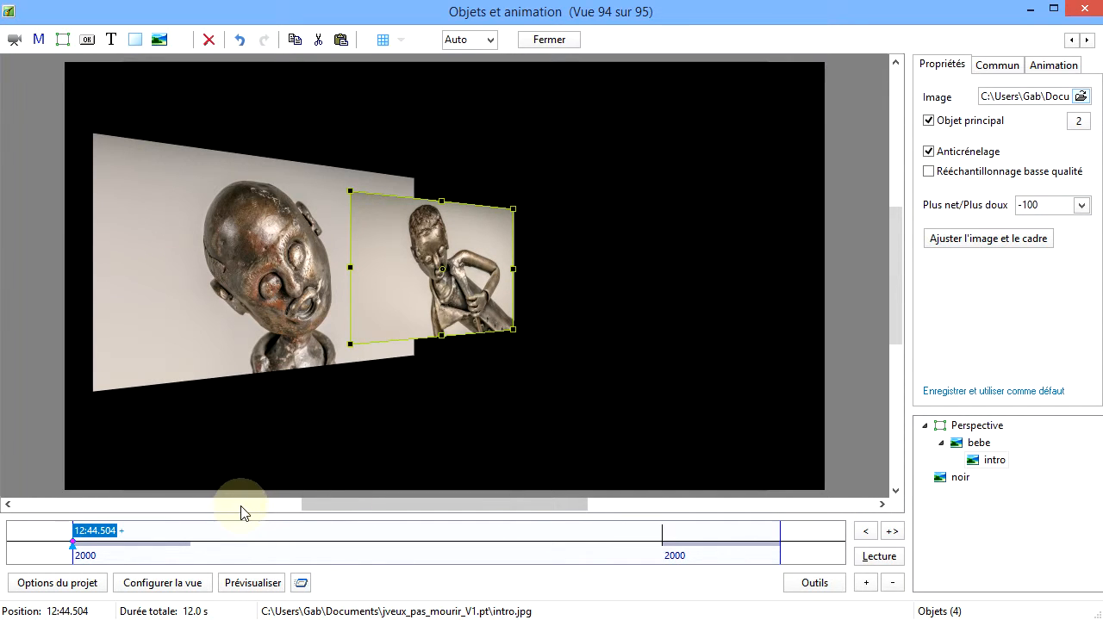
- Copy the bebe image with its intro child and paste the pair into the Perspective frame
{"action": "left_click", "coordinate": [170, 329]}
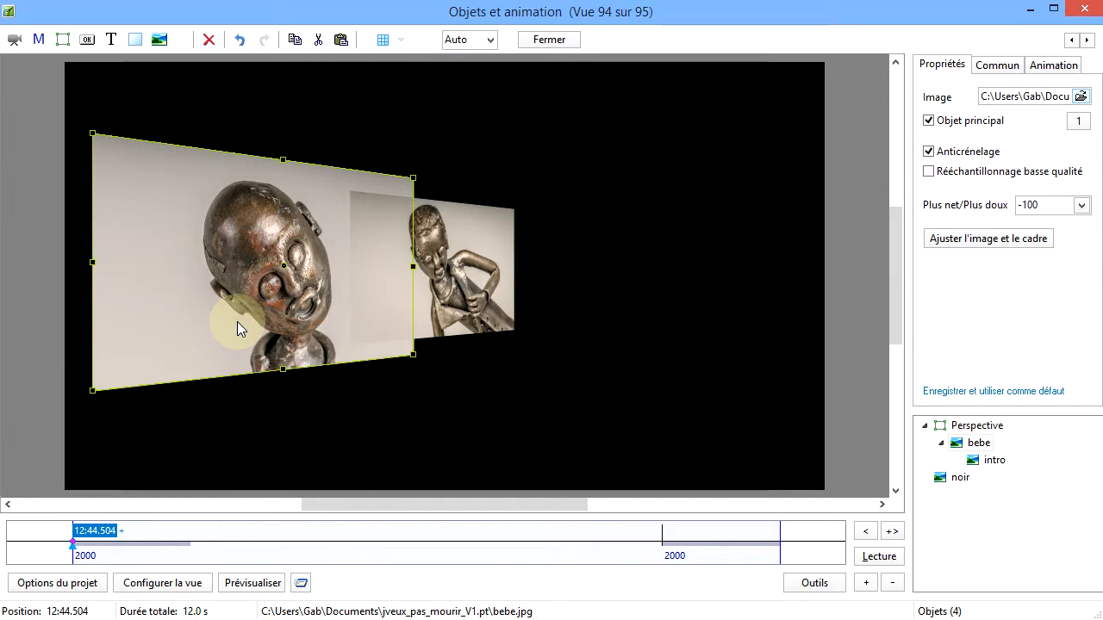
{"action": "right_click", "coordinate": [985, 448]}
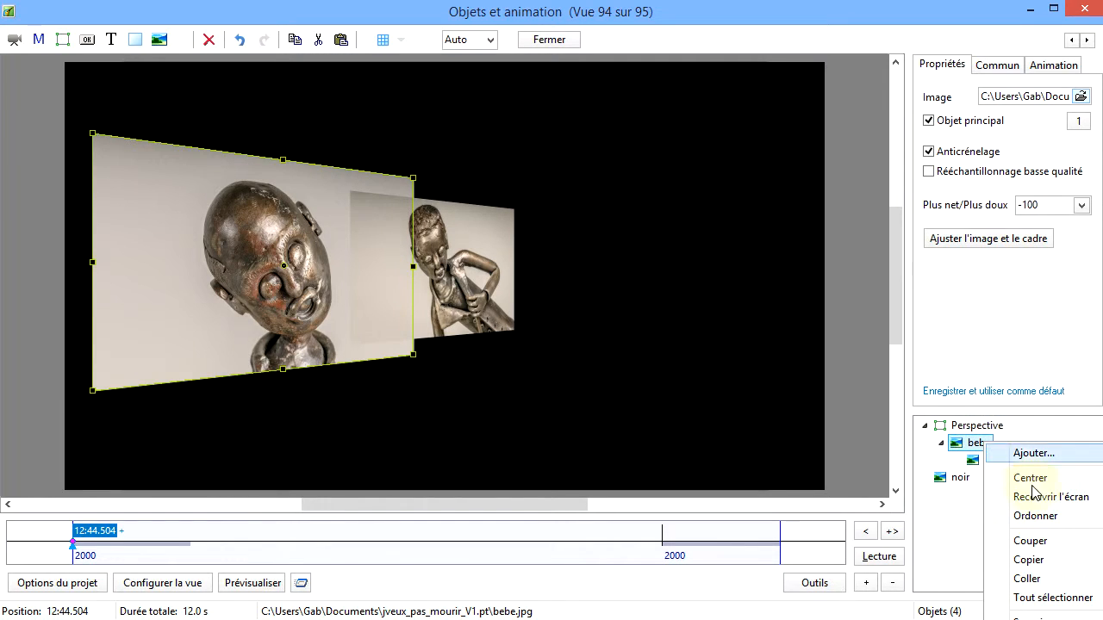
{"action": "left_click", "coordinate": [1030, 560]}
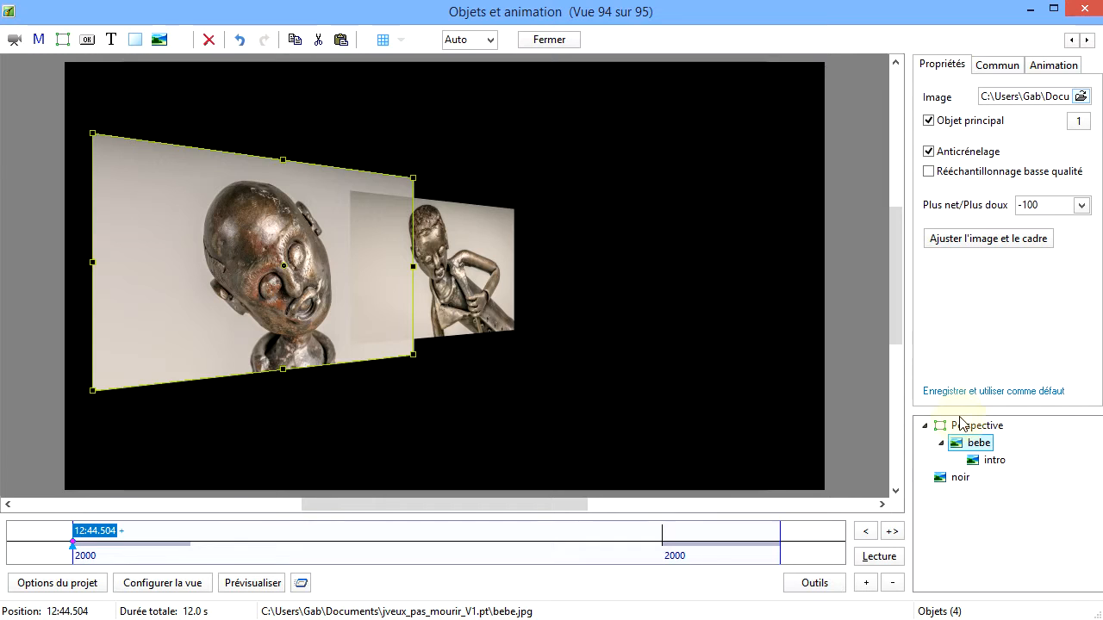
{"action": "left_click", "coordinate": [992, 434]}
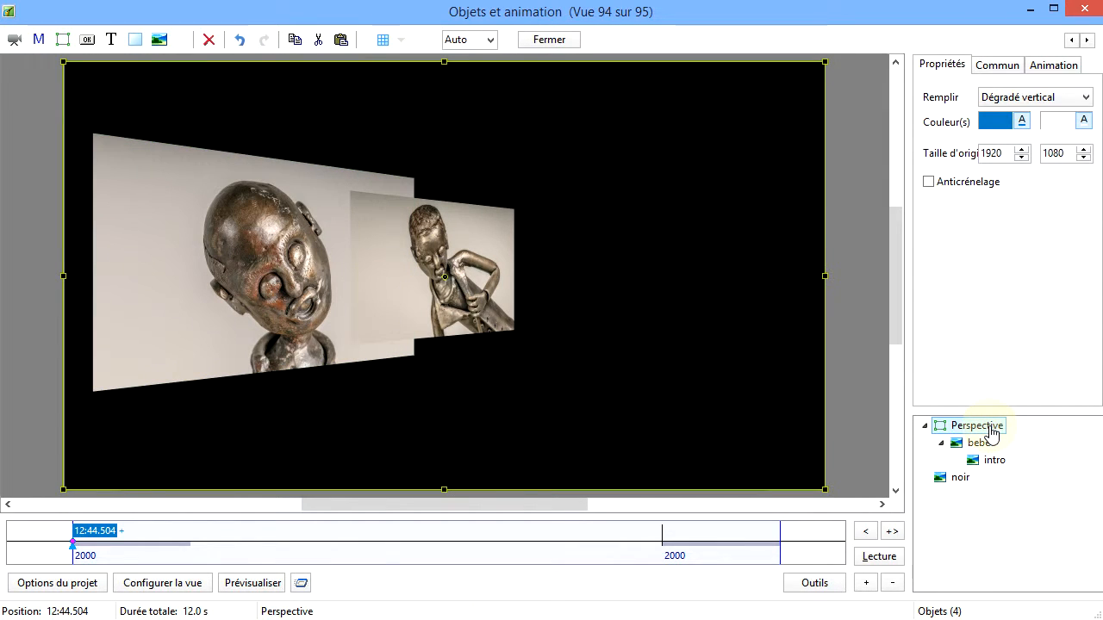
{"action": "right_click", "coordinate": [992, 433]}
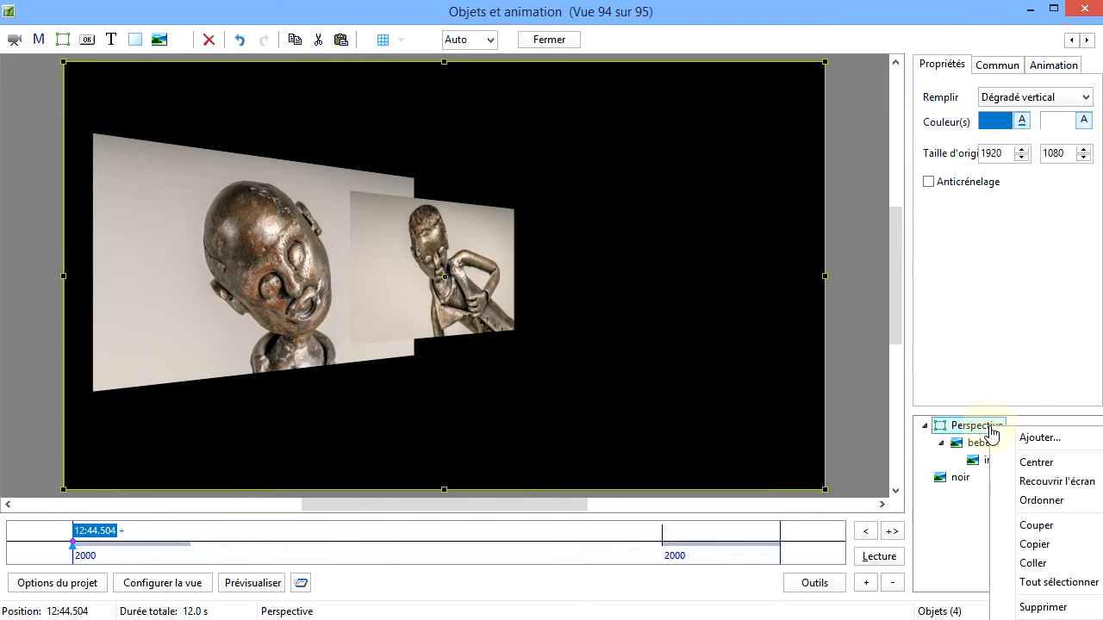
{"action": "left_click", "coordinate": [1033, 563]}
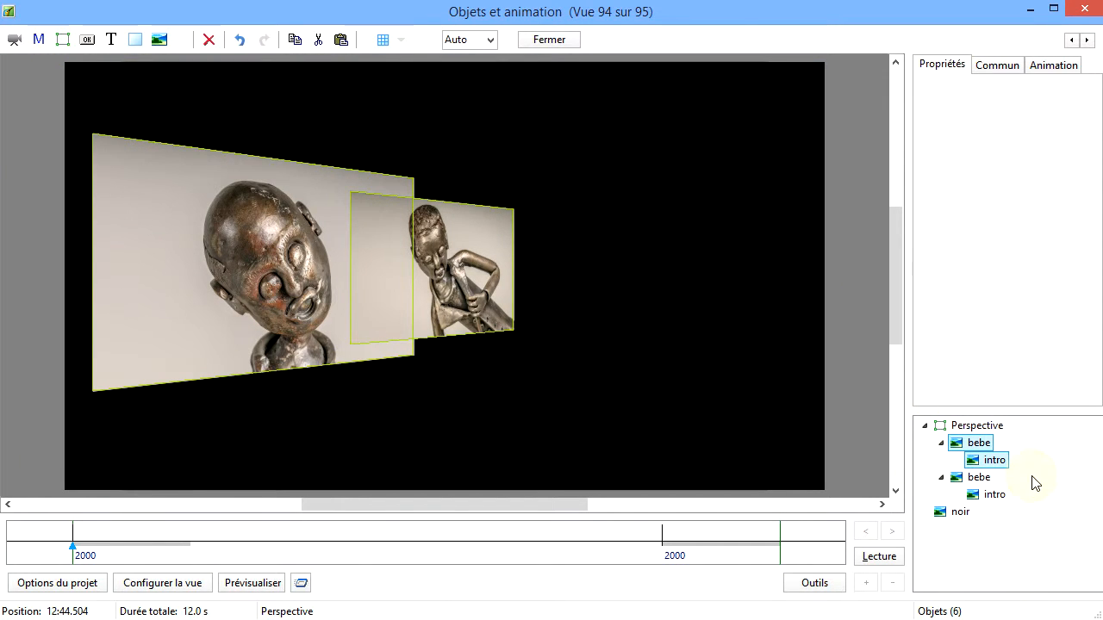
- Move the pasted bebe and intro pair into the right half of the frame and reduce its size
{"action": "left_click", "coordinate": [974, 439]}
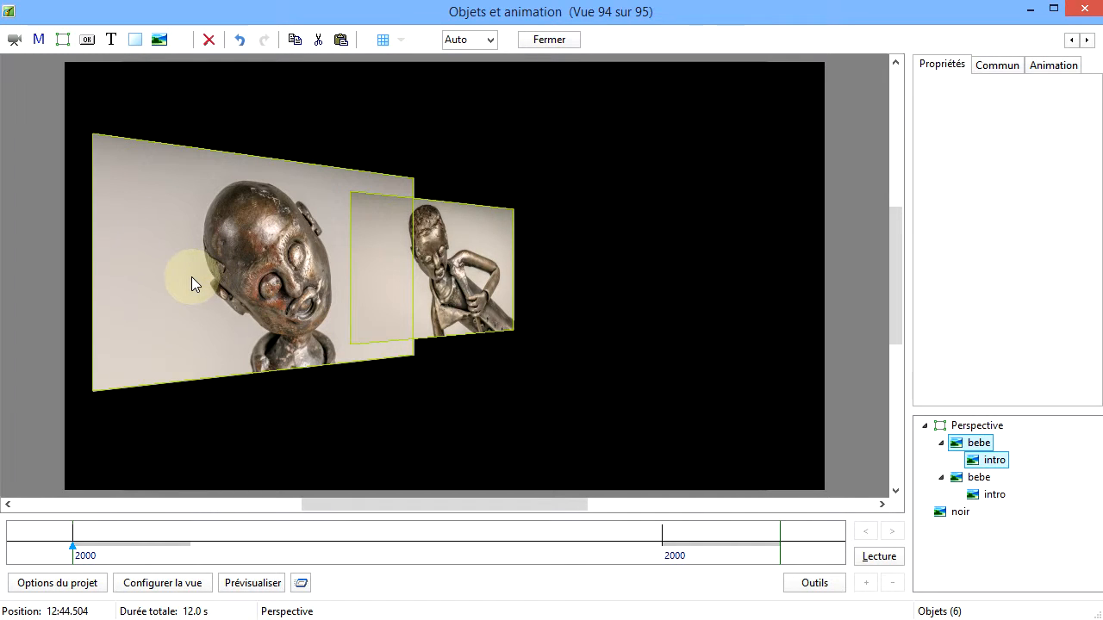
{"action": "left_click_drag", "start_coordinate": [191, 284], "coordinate": [748, 255]}
{"action": "left_click_drag", "start_coordinate": [448, 320], "coordinate": [694, 291]}
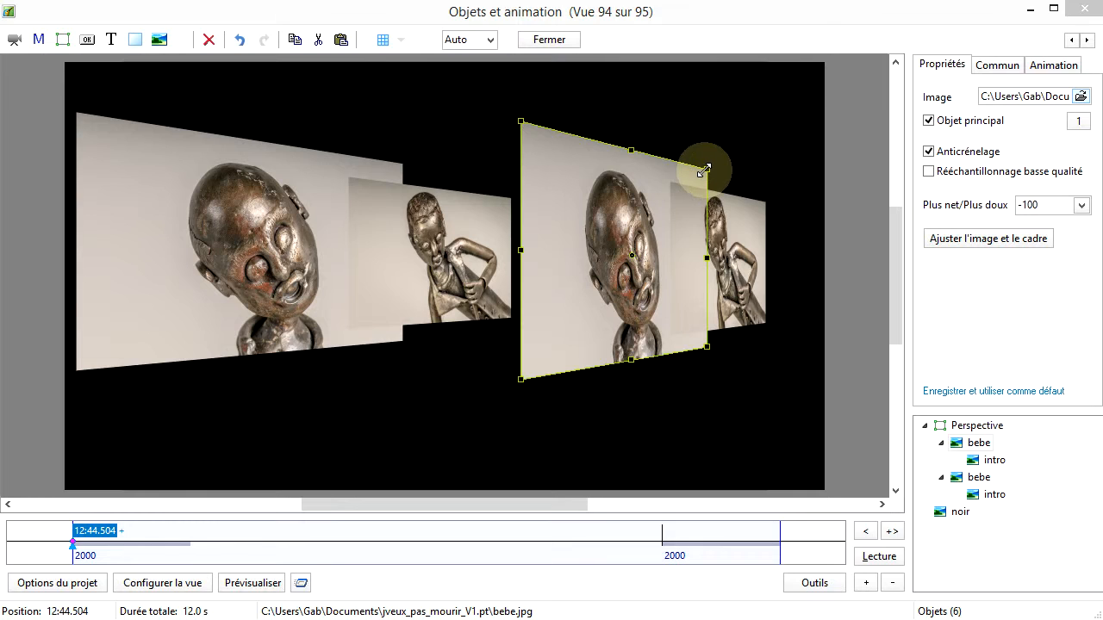
{"action": "left_click_drag", "start_coordinate": [707, 170], "coordinate": [665, 203]}
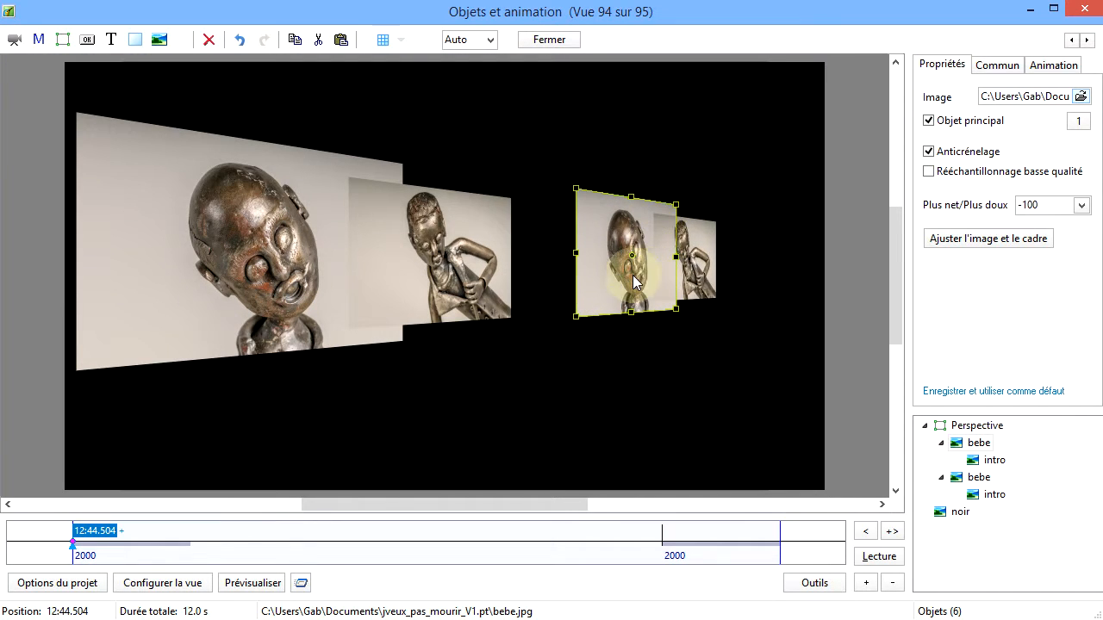
{"action": "left_click_drag", "start_coordinate": [626, 285], "coordinate": [583, 279]}
{"action": "left_click_drag", "start_coordinate": [647, 202], "coordinate": [659, 193]}
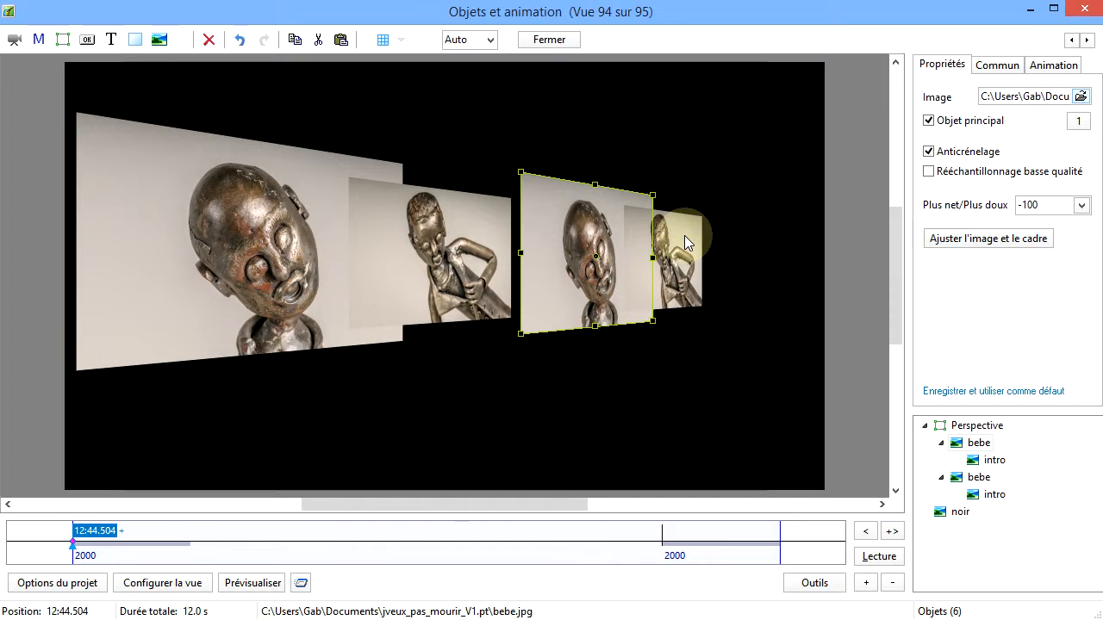
- Move both intro images clear of their parent bebe images, the larger one to pan about 188 x -0.7, and shift the bebe copy farther right
{"action": "left_click_drag", "start_coordinate": [684, 242], "coordinate": [735, 245]}
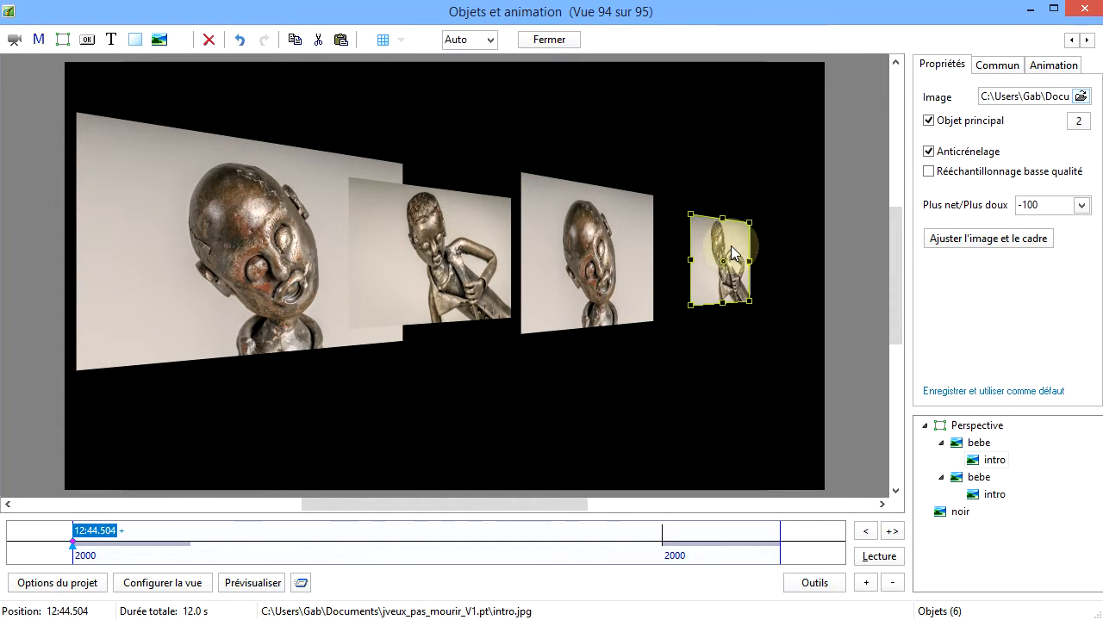
{"action": "left_click_drag", "start_coordinate": [613, 260], "coordinate": [638, 258]}
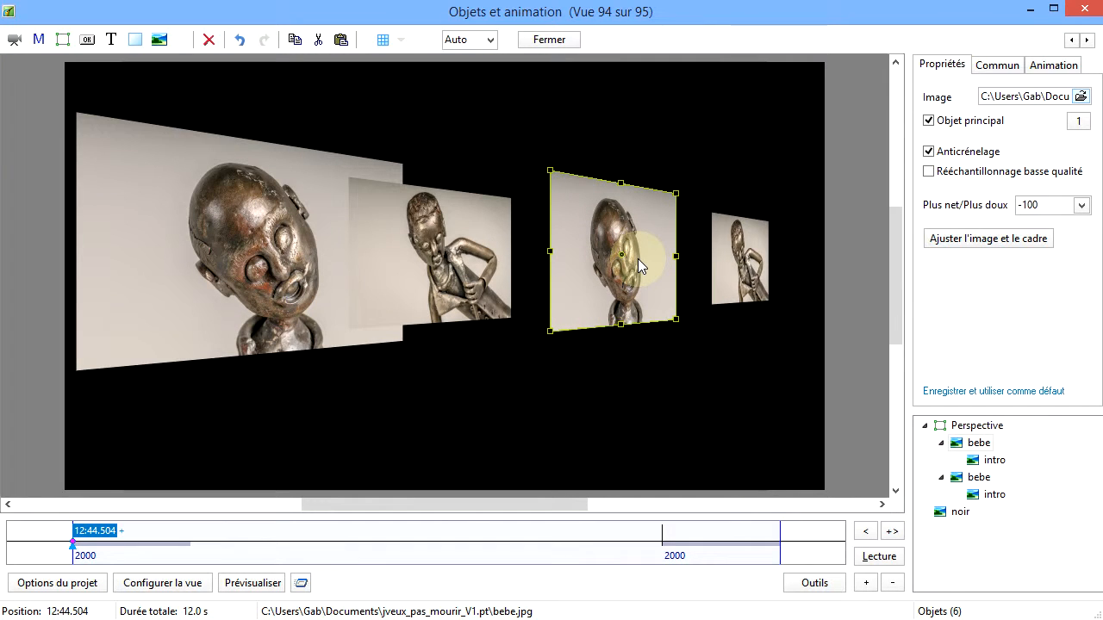
{"action": "left_click_drag", "start_coordinate": [456, 274], "coordinate": [557, 266]}
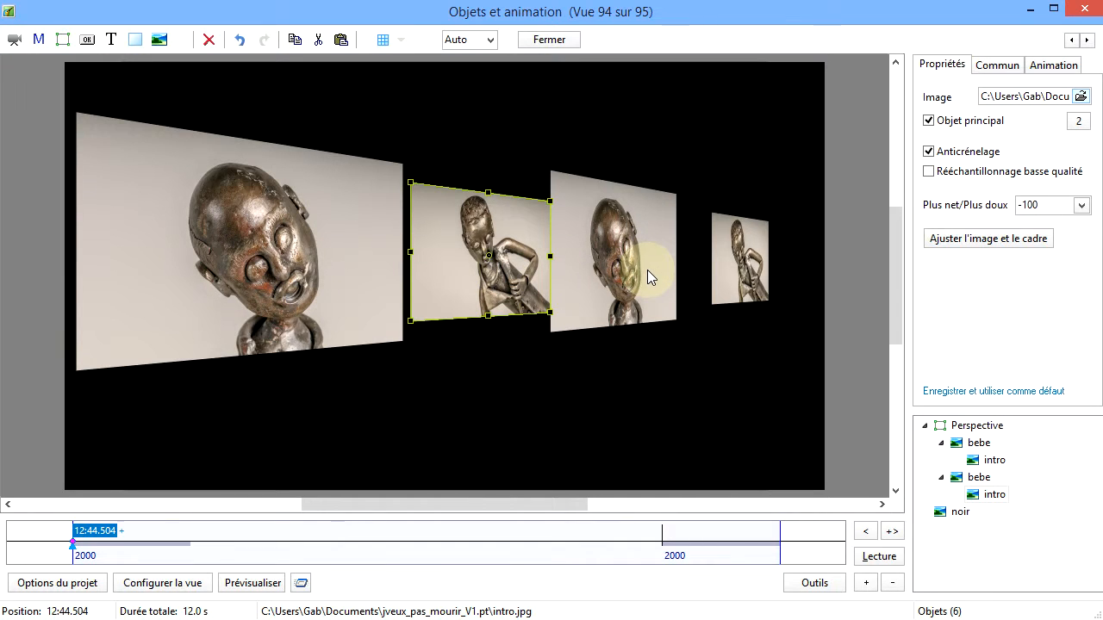
{"action": "left_click_drag", "start_coordinate": [642, 274], "coordinate": [653, 274]}
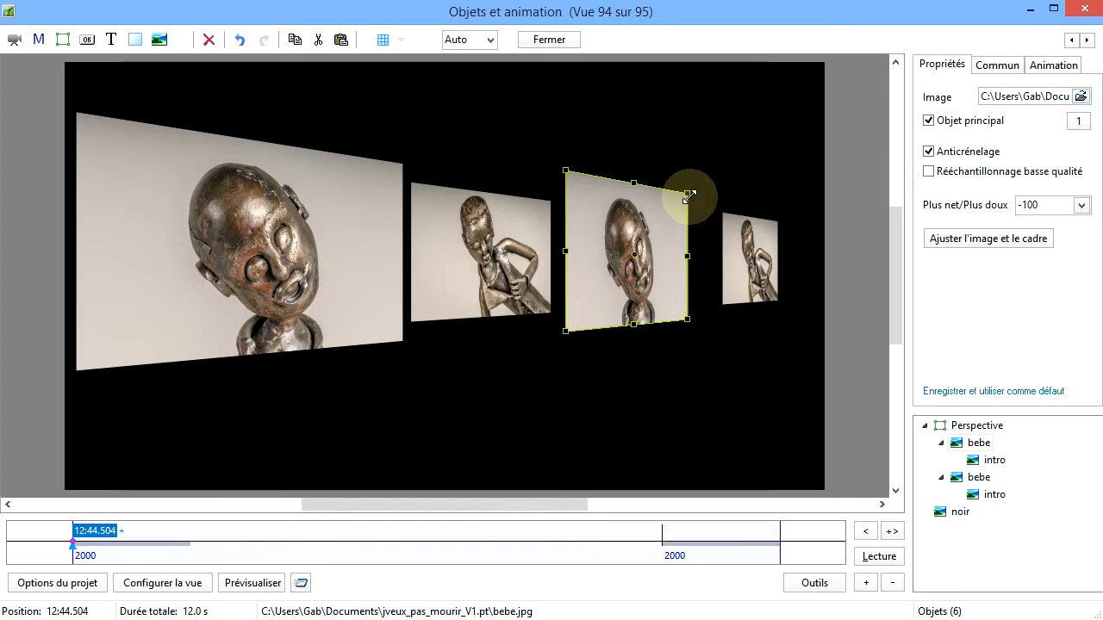
- Shrink the bebe copy to about 21.6% zoom at pan about 48.5 x -0.4 and reposition the smallest intro image beside it
{"action": "left_click_drag", "start_coordinate": [686, 194], "coordinate": [668, 222]}
{"action": "left_click_drag", "start_coordinate": [650, 259], "coordinate": [656, 215]}
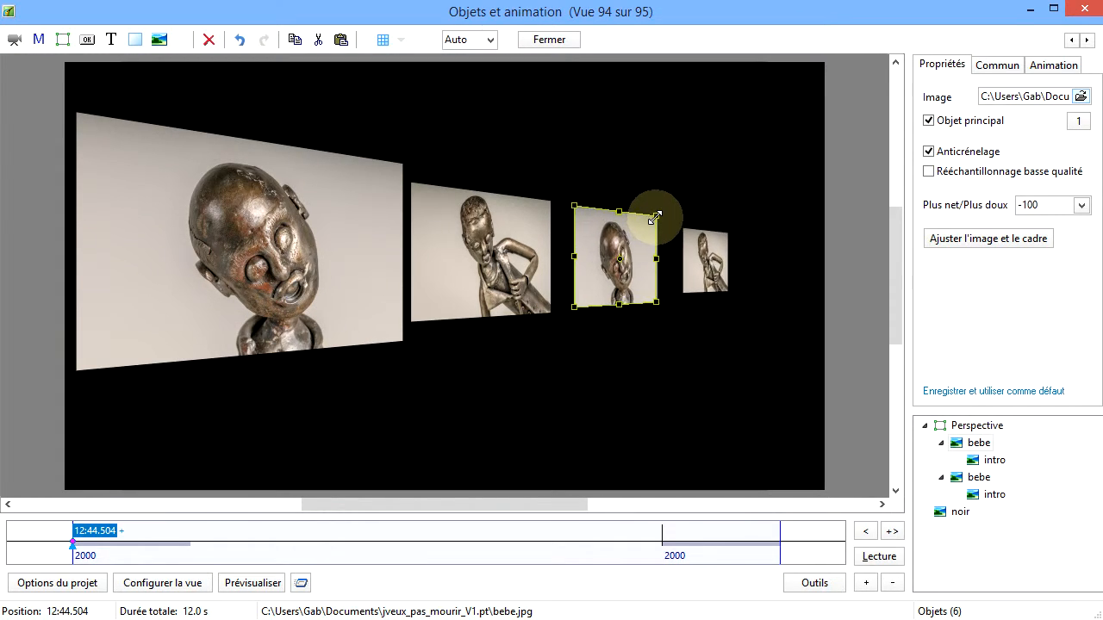
{"action": "left_click_drag", "start_coordinate": [640, 266], "coordinate": [689, 269]}
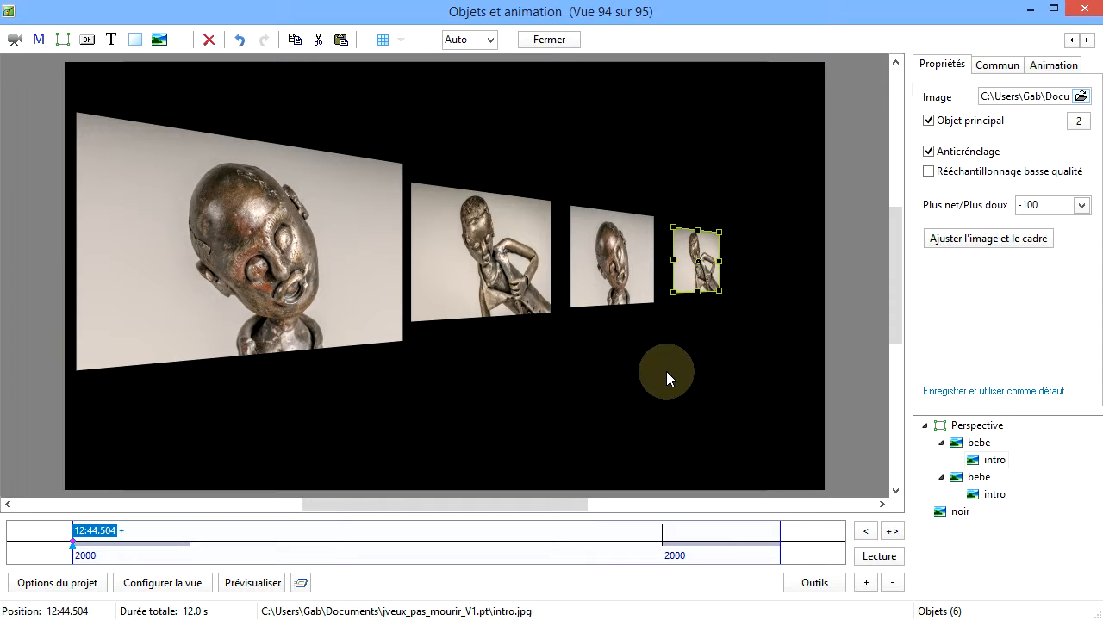
{"action": "left_click", "coordinate": [848, 310]}
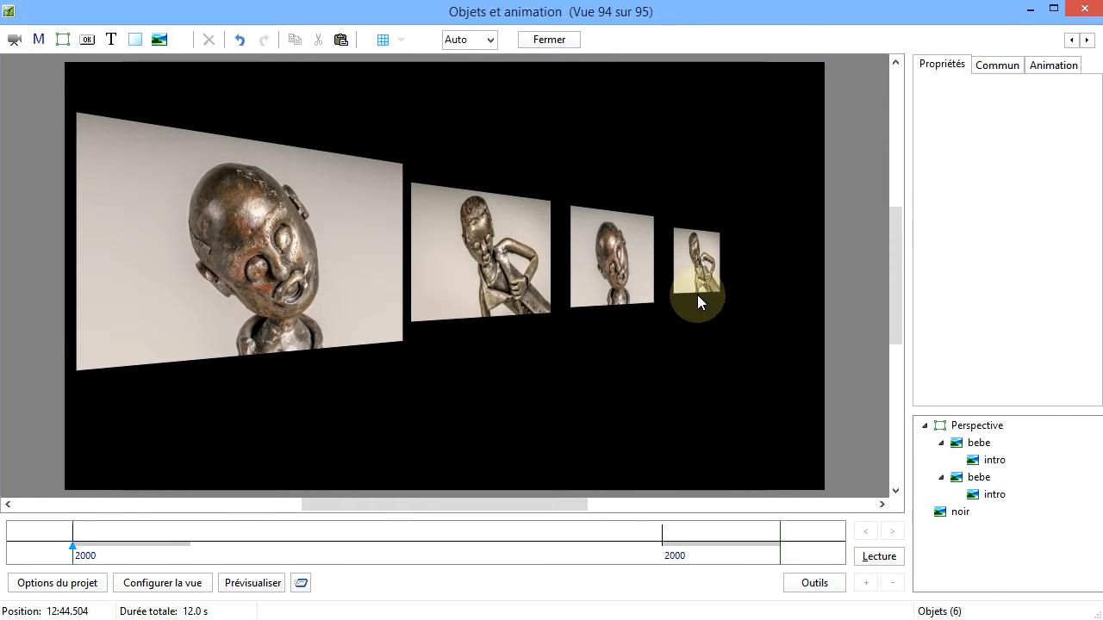
- Apply a blur (Flou) of 17.38 to the larger intro image
{"action": "left_click", "coordinate": [300, 251]}
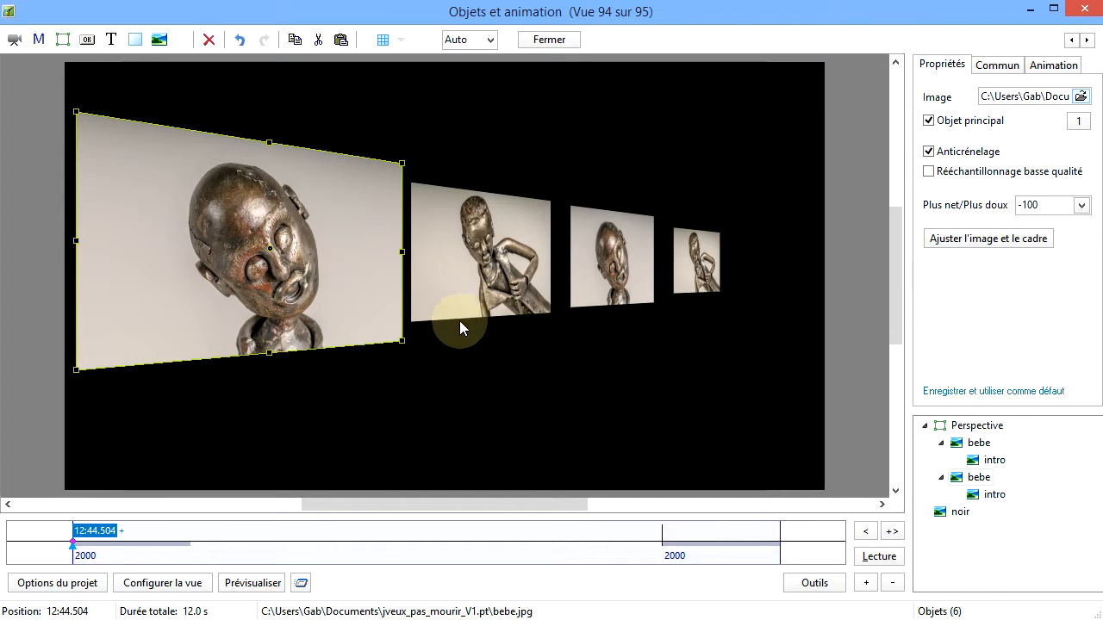
{"action": "left_click", "coordinate": [467, 251]}
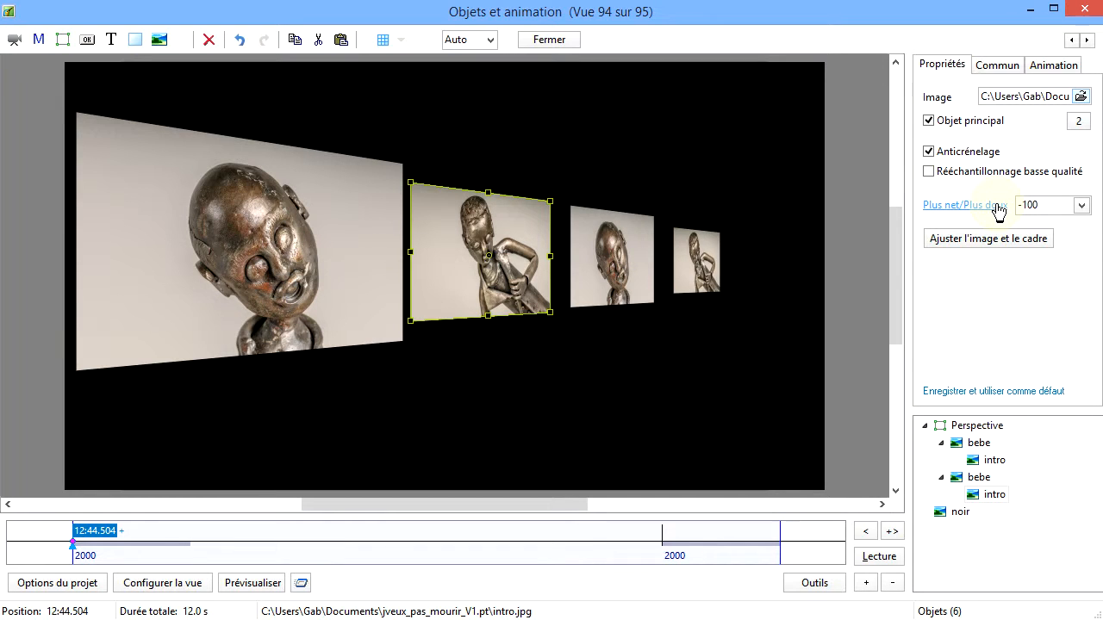
{"action": "left_click", "coordinate": [1053, 69]}
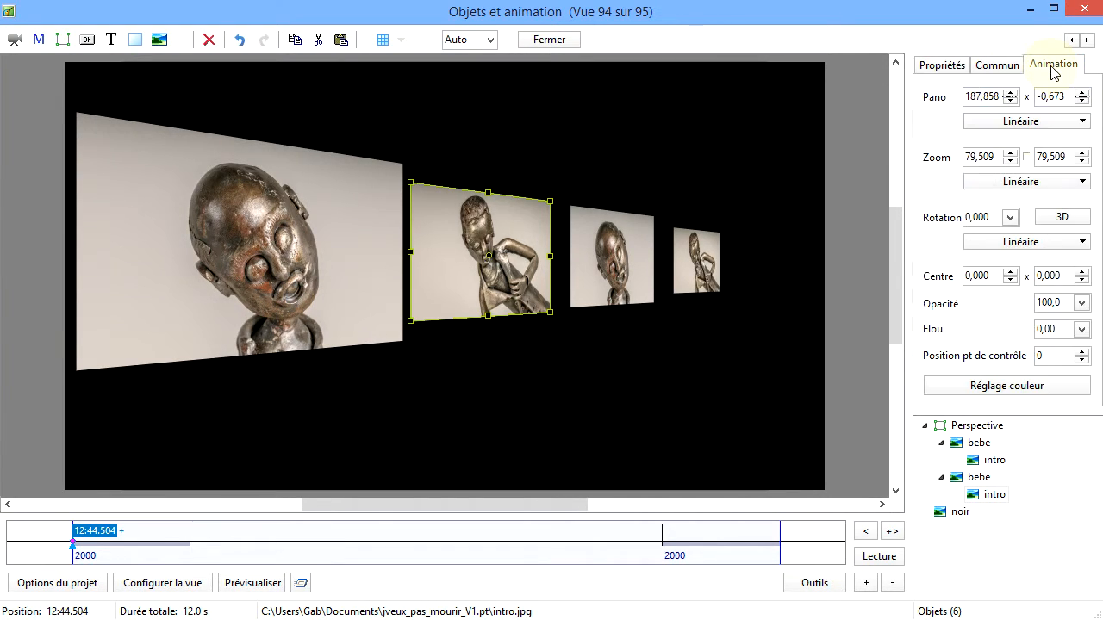
{"action": "left_click", "coordinate": [1082, 331]}
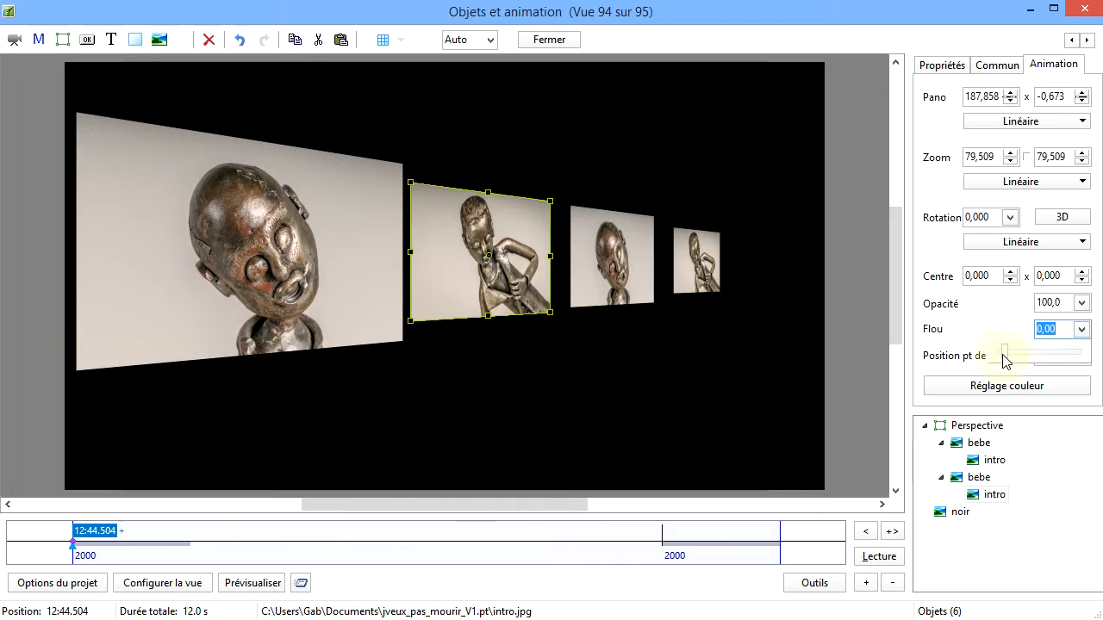
{"action": "left_click_drag", "start_coordinate": [1006, 355], "coordinate": [1010, 355]}
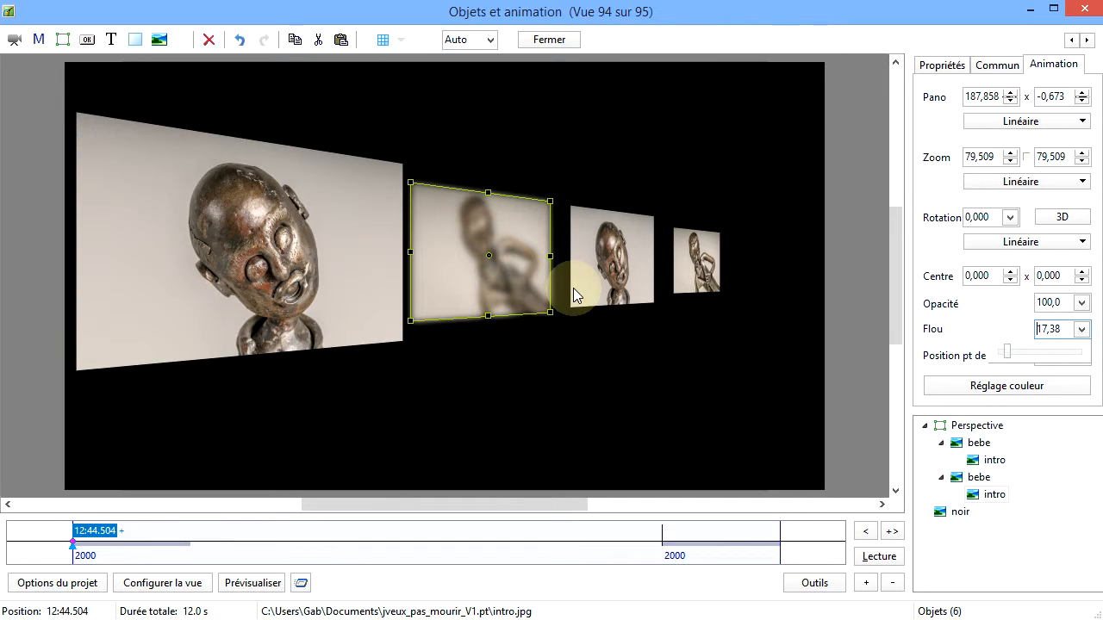
- Apply the same 17.38 blur to the smaller bebe copy and its intro child
{"action": "left_click", "coordinate": [617, 272]}
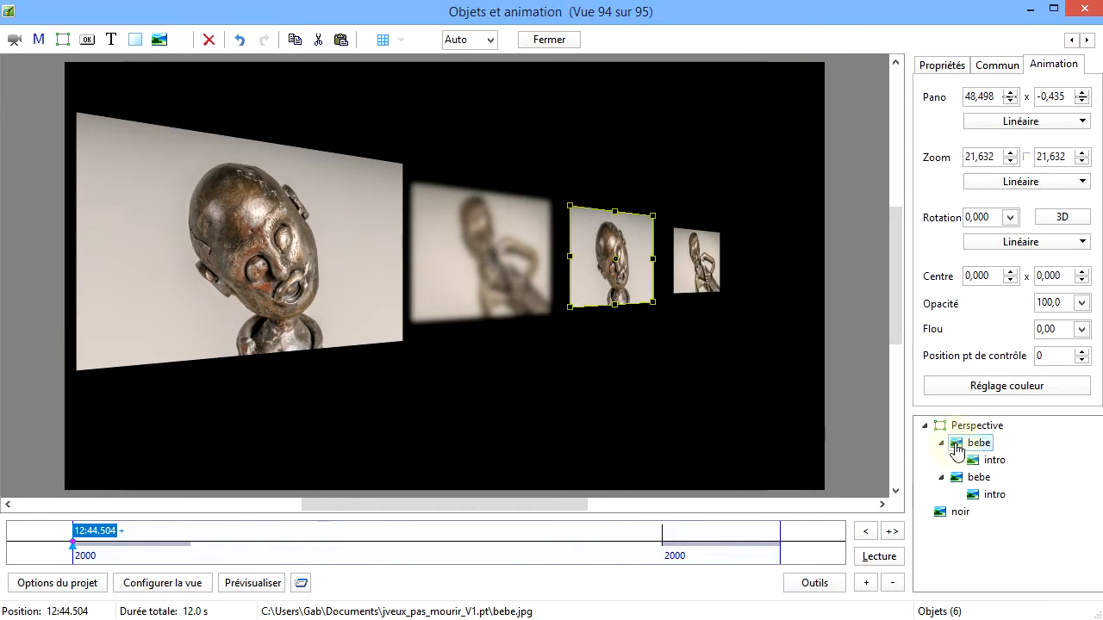
{"action": "left_click", "coordinate": [1082, 330]}
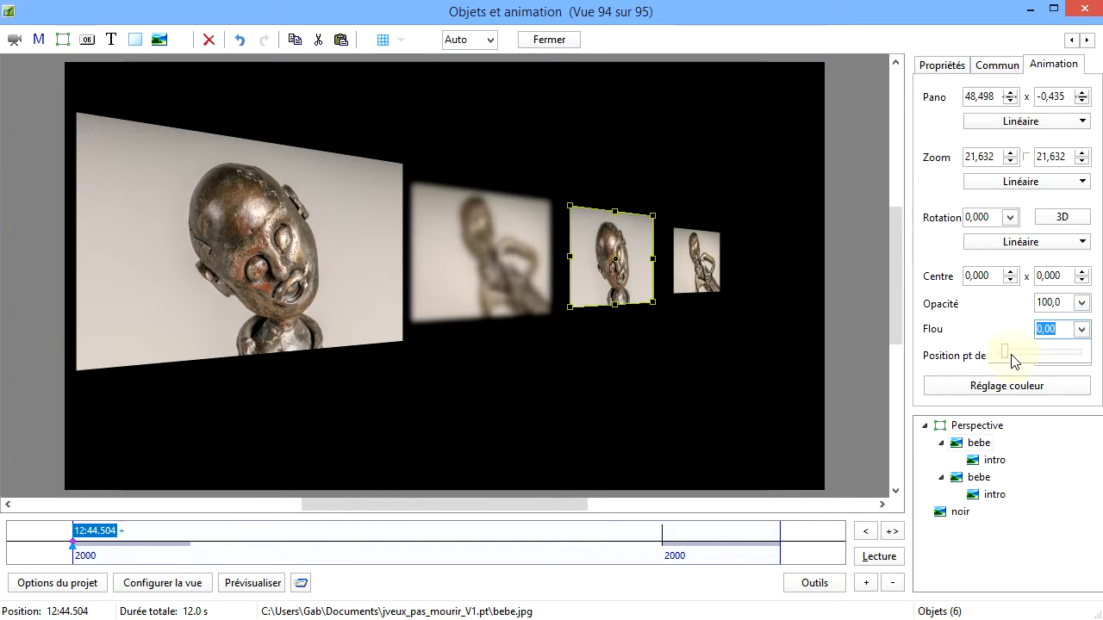
{"action": "left_click_drag", "start_coordinate": [1009, 352], "coordinate": [1009, 353]}
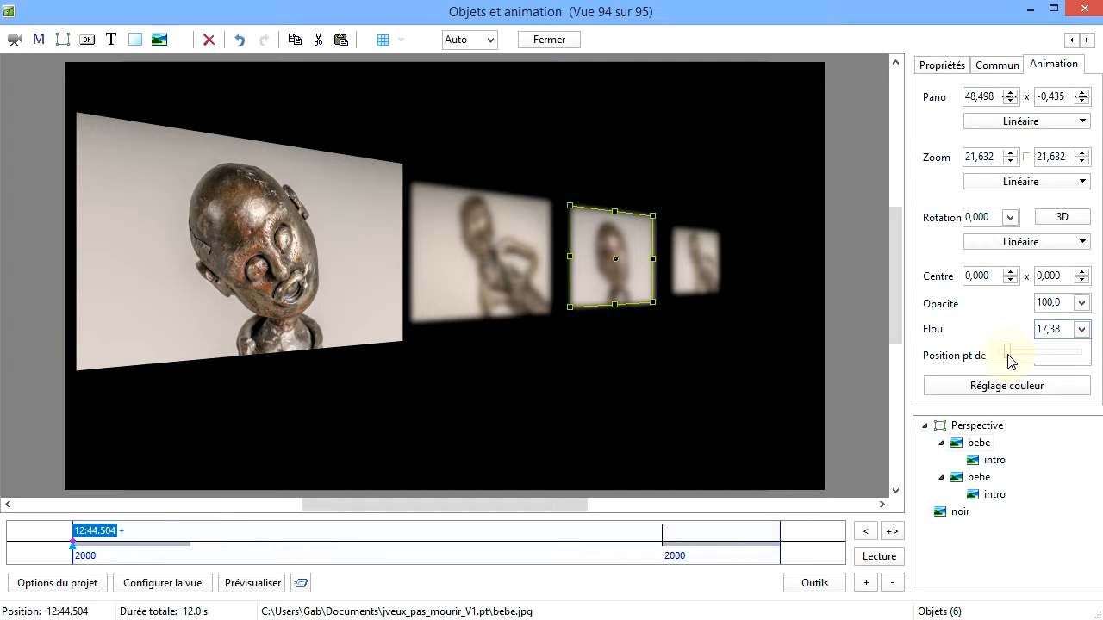
{"action": "left_click", "coordinate": [630, 506]}
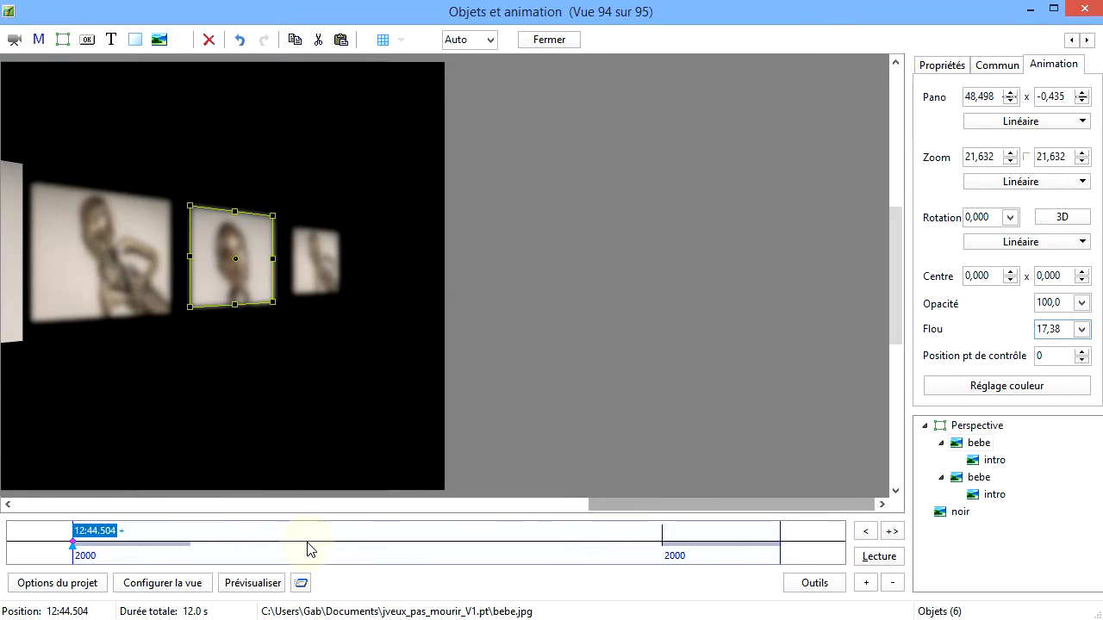
{"action": "left_click", "coordinate": [681, 498]}
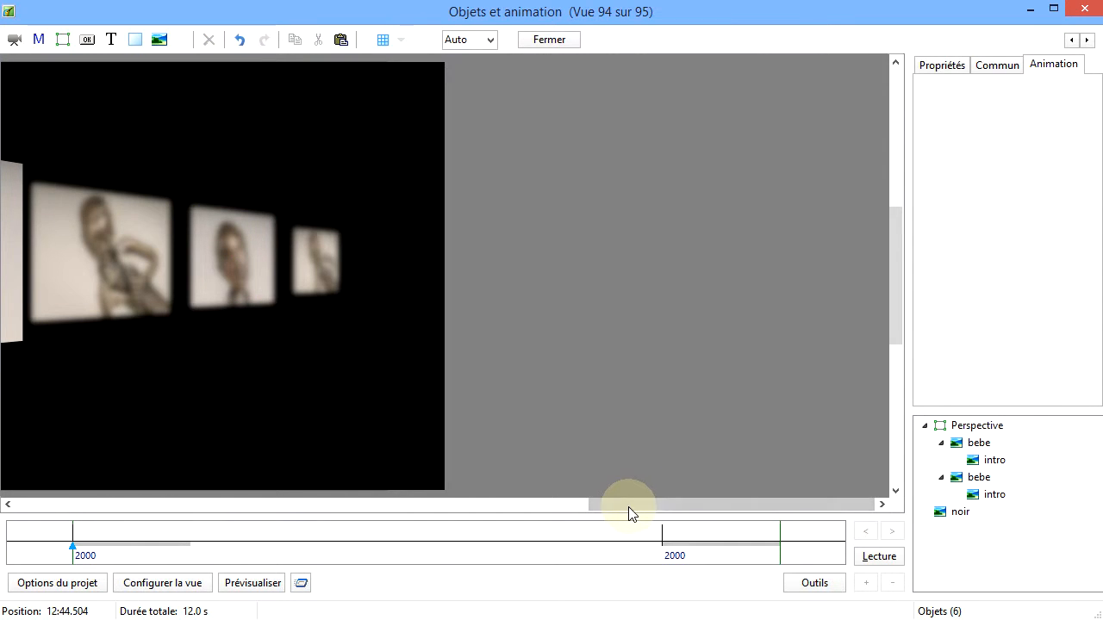
{"action": "left_click", "coordinate": [57, 506]}
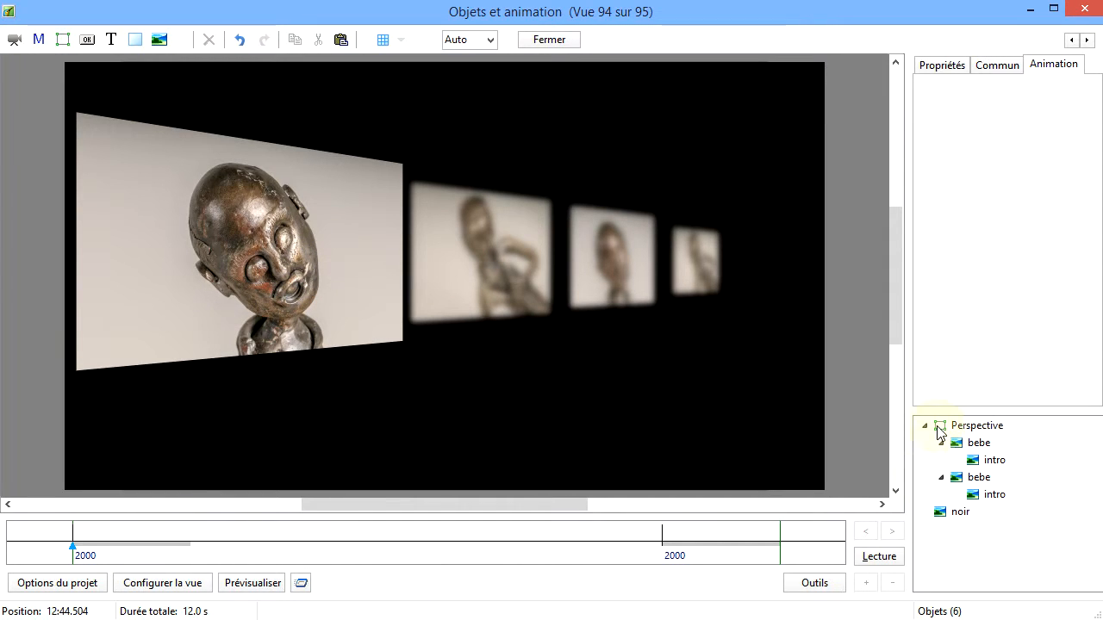
- Add a control point to the larger intro image at 12:47.735 and reset its blur to 0 there
{"action": "left_click", "coordinate": [976, 425]}
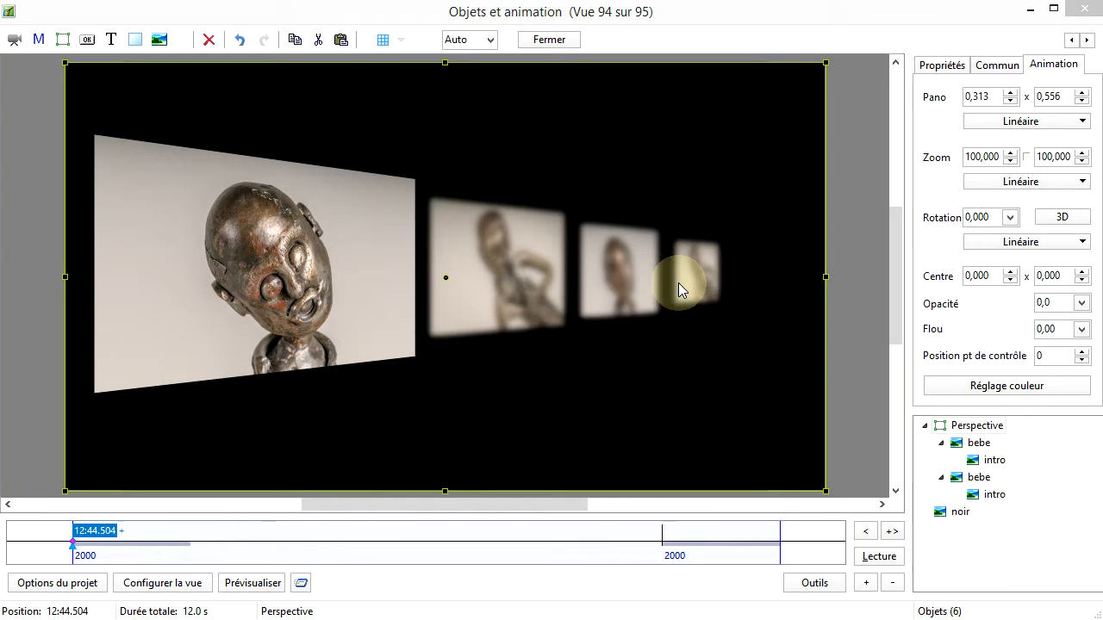
{"action": "left_click", "coordinate": [484, 281]}
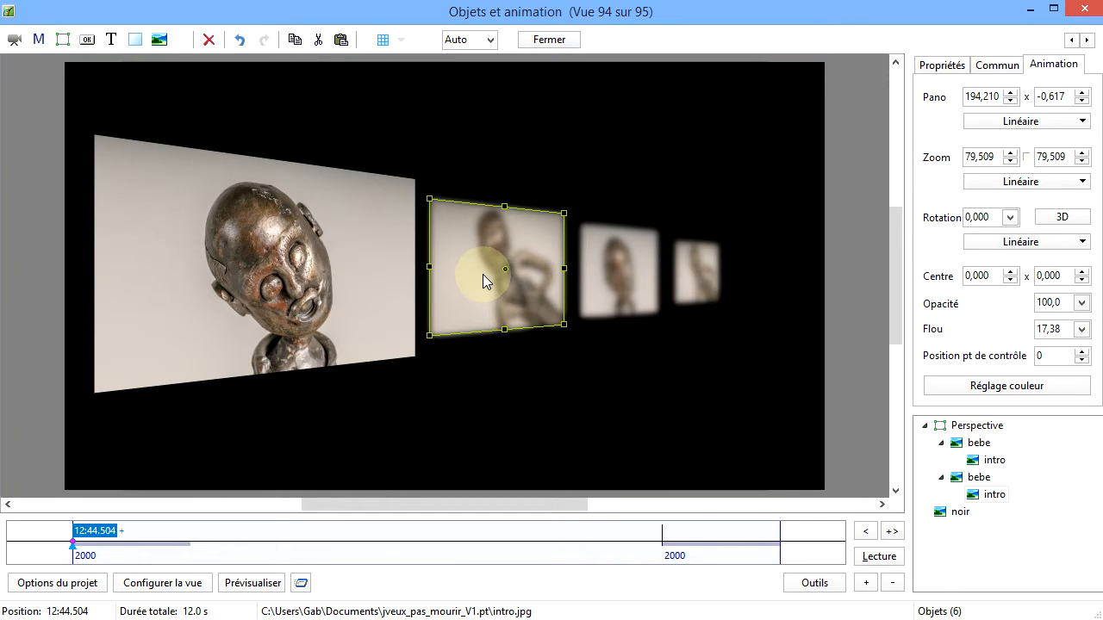
{"action": "right_click", "coordinate": [263, 545]}
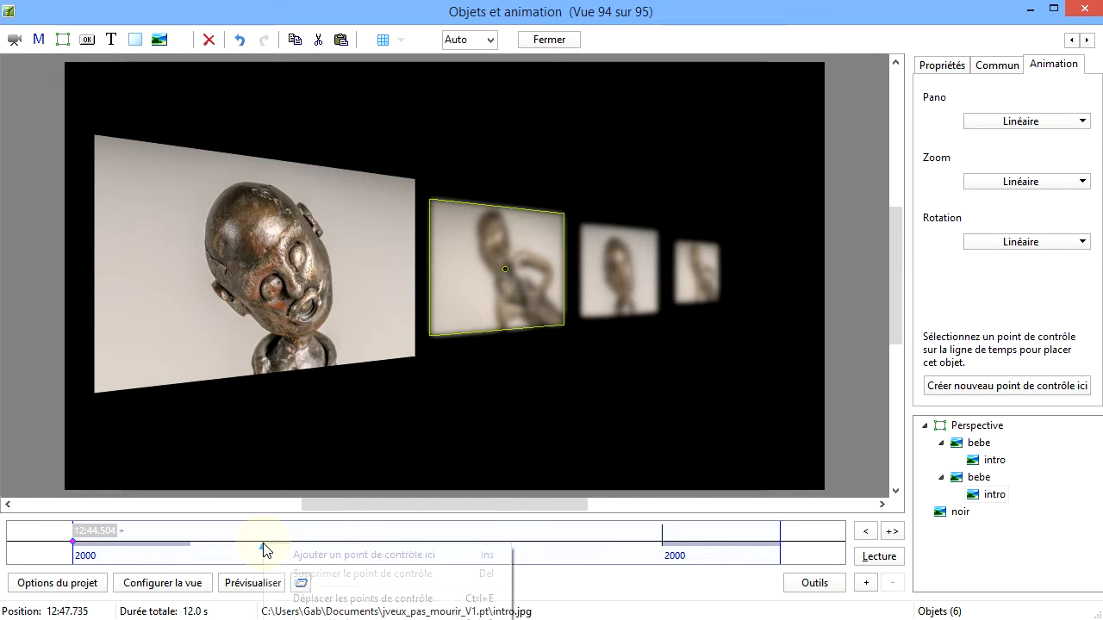
{"action": "left_click", "coordinate": [336, 556]}
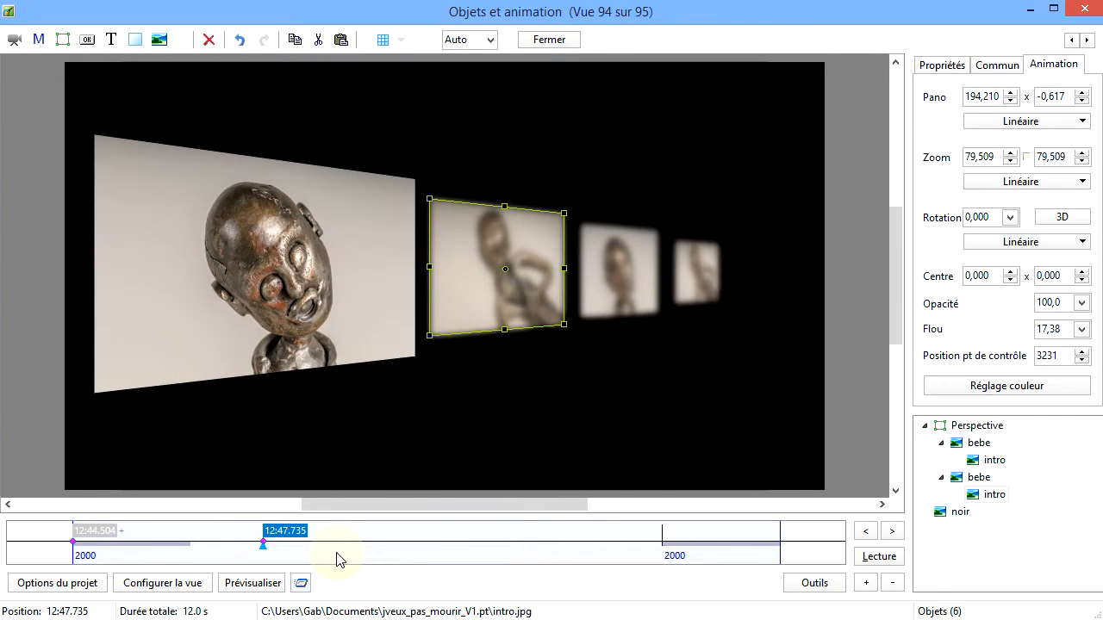
{"action": "left_click", "coordinate": [932, 331]}
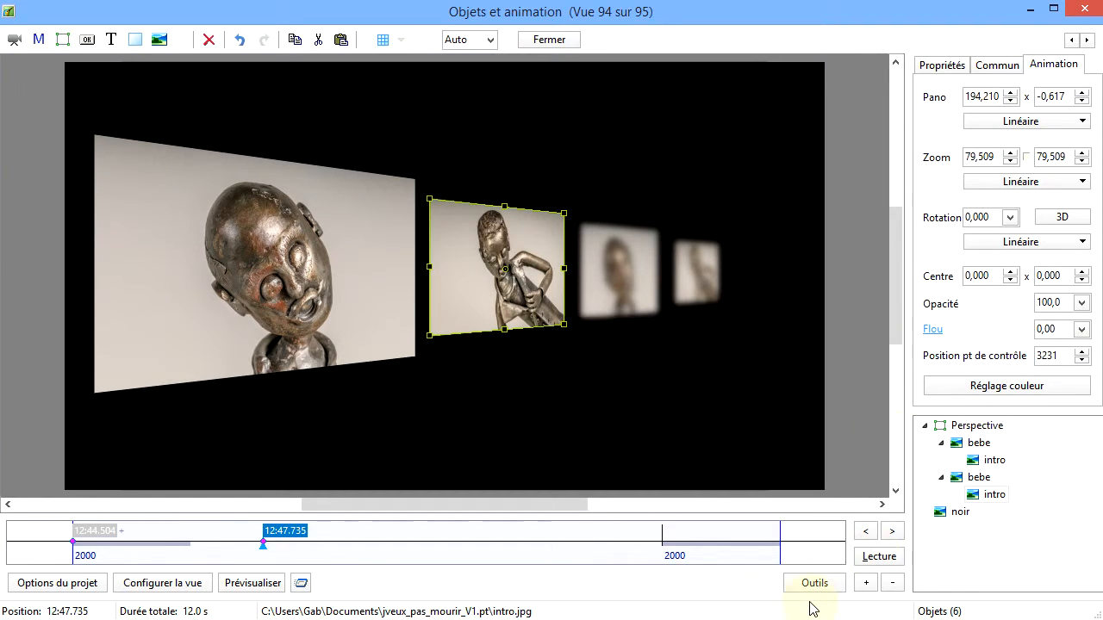
- Add a control point to the smaller bebe image at 12:51.403 and reset its blur to 0 there
{"action": "left_click", "coordinate": [619, 271]}
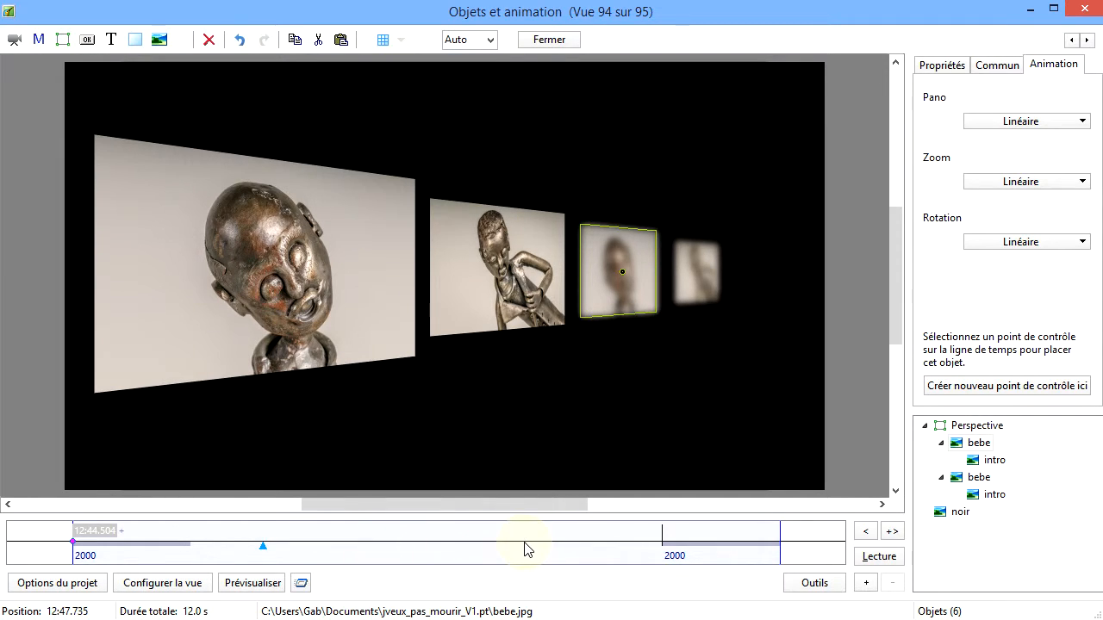
{"action": "right_click", "coordinate": [479, 546]}
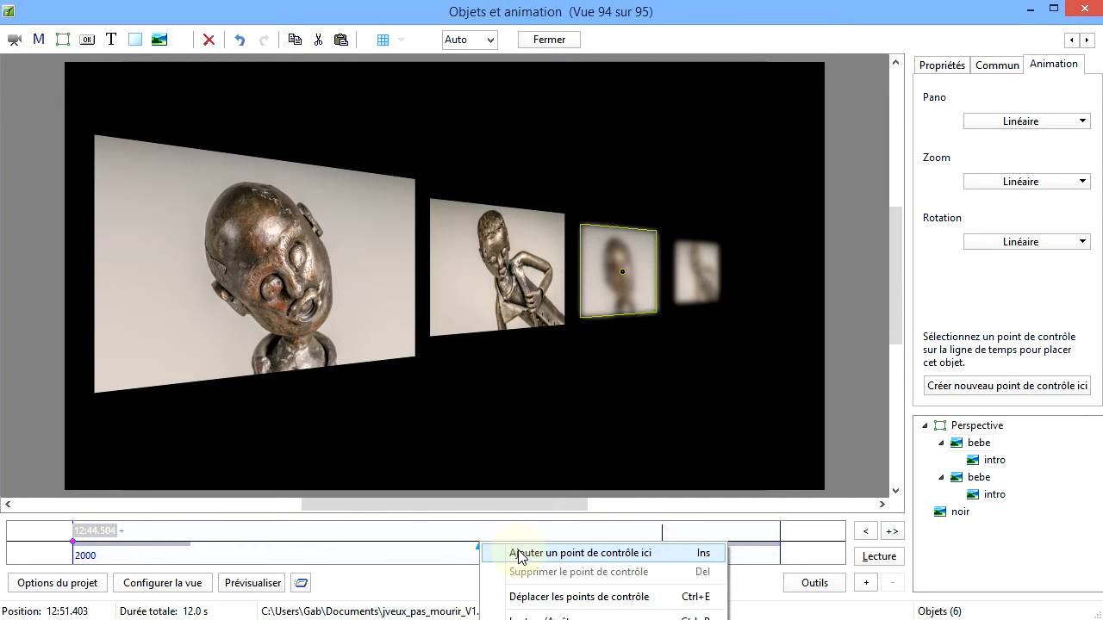
{"action": "left_click", "coordinate": [520, 553]}
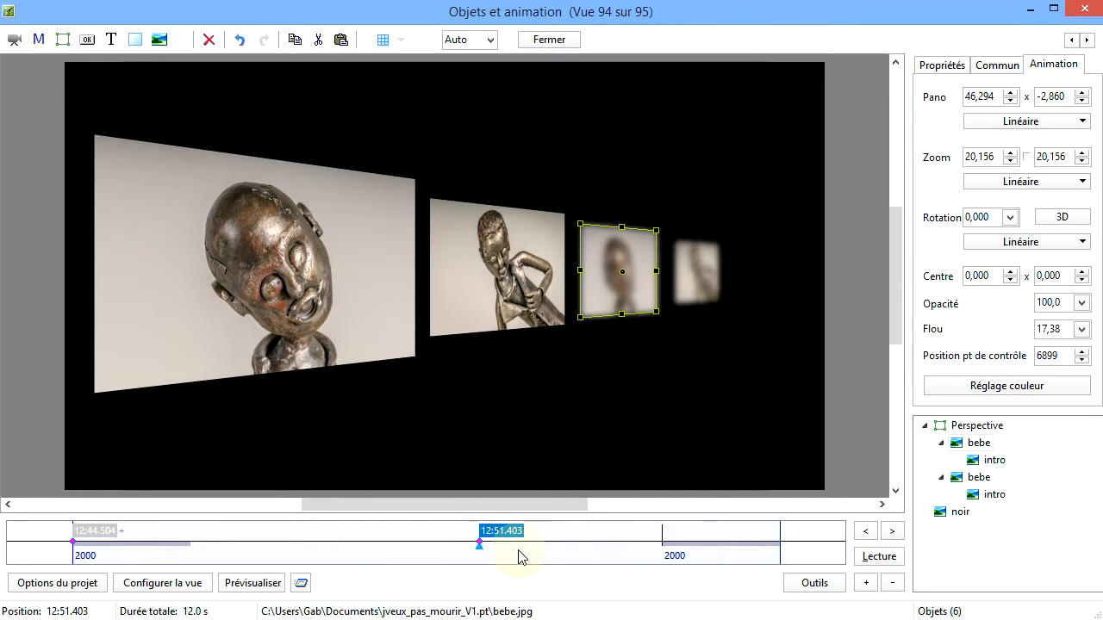
{"action": "left_click", "coordinate": [941, 335]}
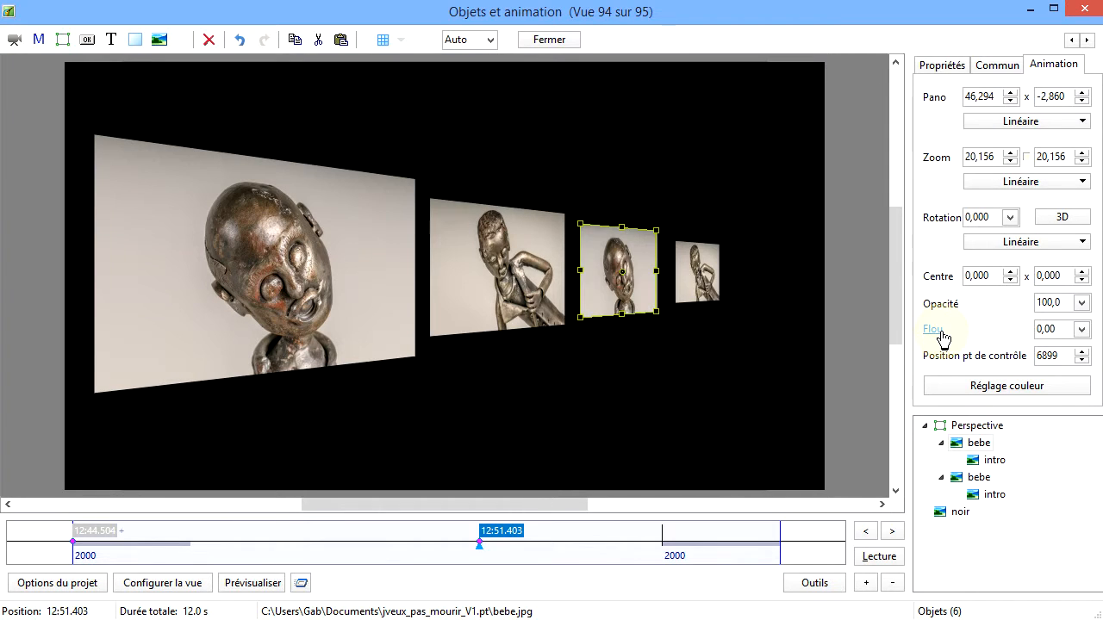
- Play the animation of view 94 and return to the control point at 12:44.504
{"action": "left_click", "coordinate": [885, 558]}
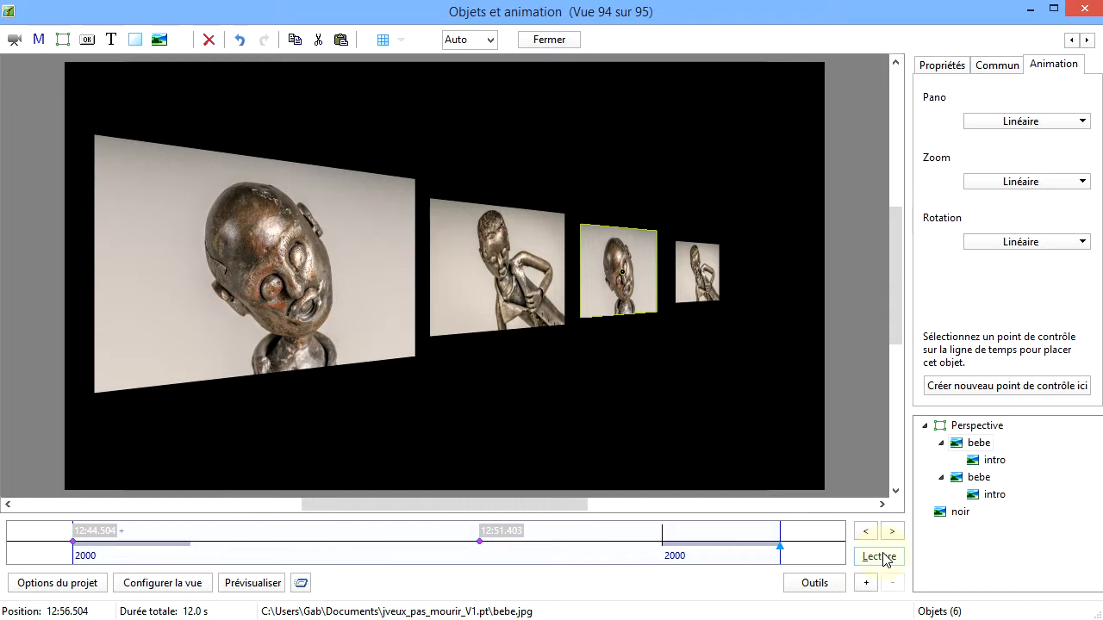
{"action": "left_click", "coordinate": [95, 535]}
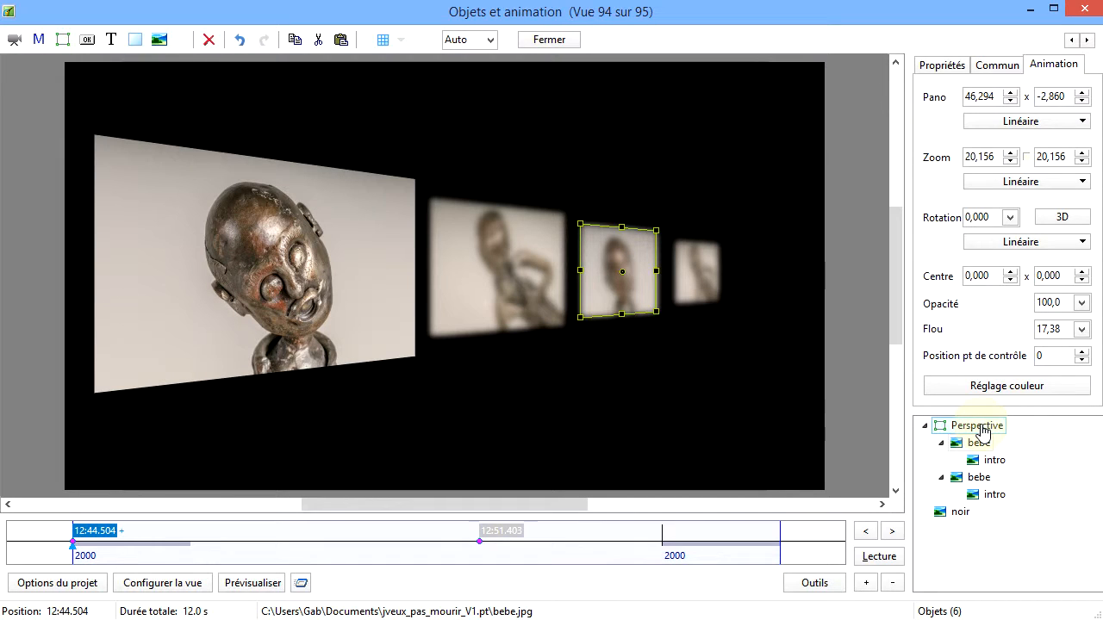
- Copy the Perspective frame with its nested images and paste it into view 95 over the reve sky image
{"action": "left_click", "coordinate": [657, 418]}
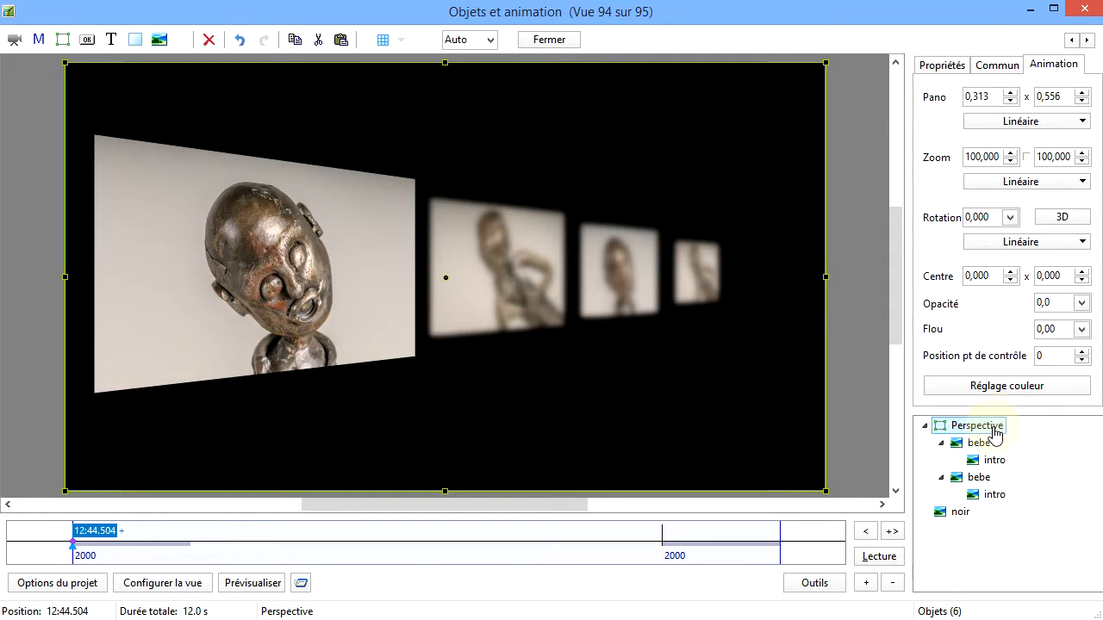
{"action": "right_click", "coordinate": [995, 432]}
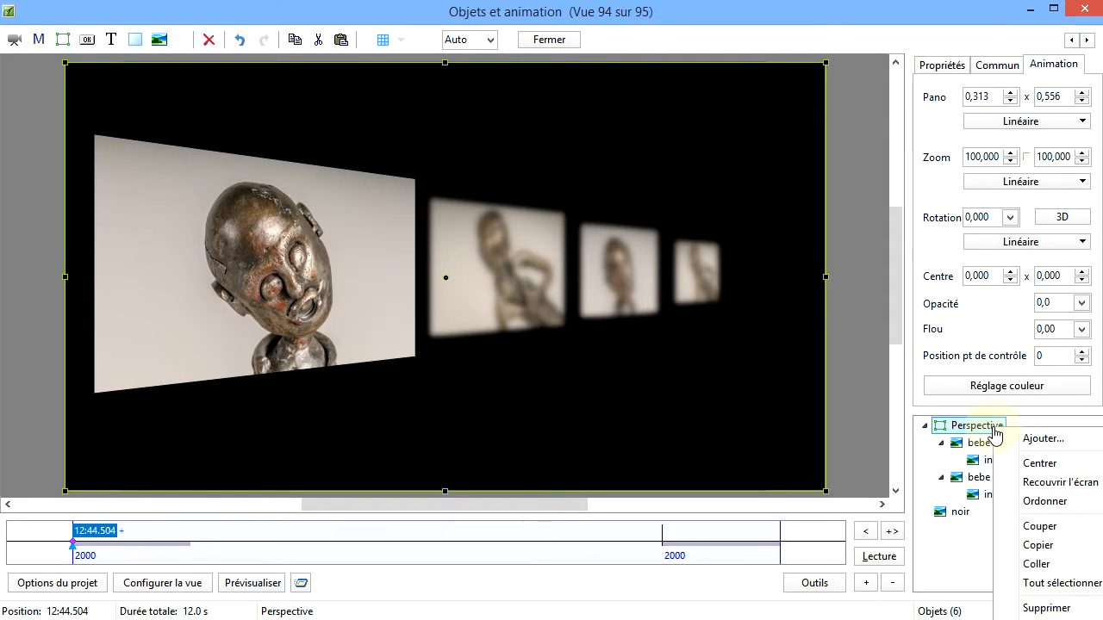
{"action": "left_click", "coordinate": [1038, 546]}
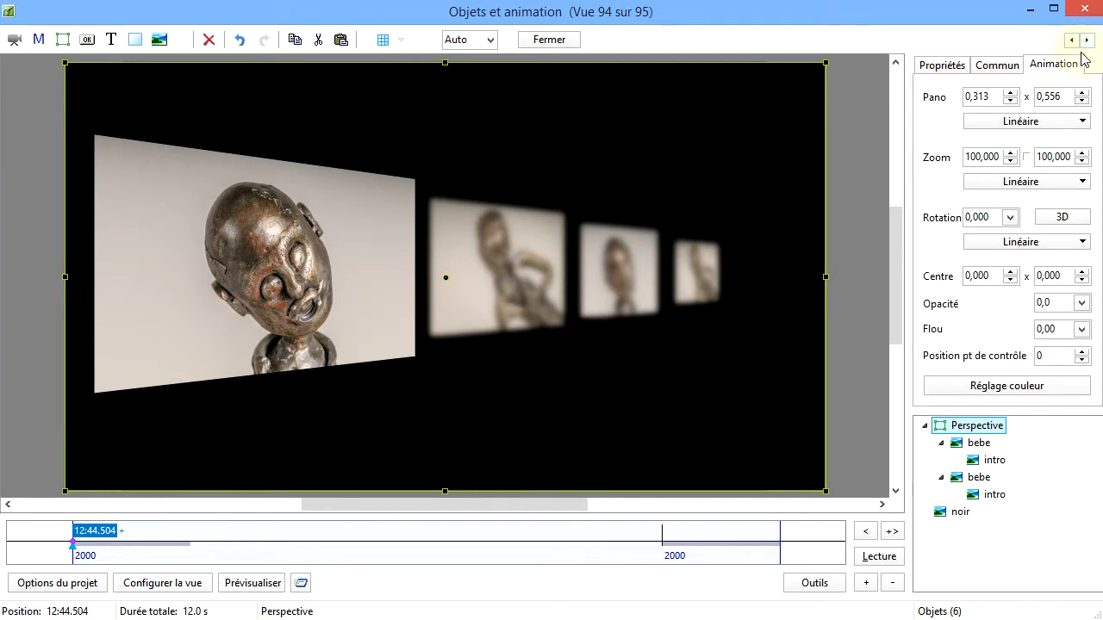
{"action": "left_click", "coordinate": [1088, 40]}
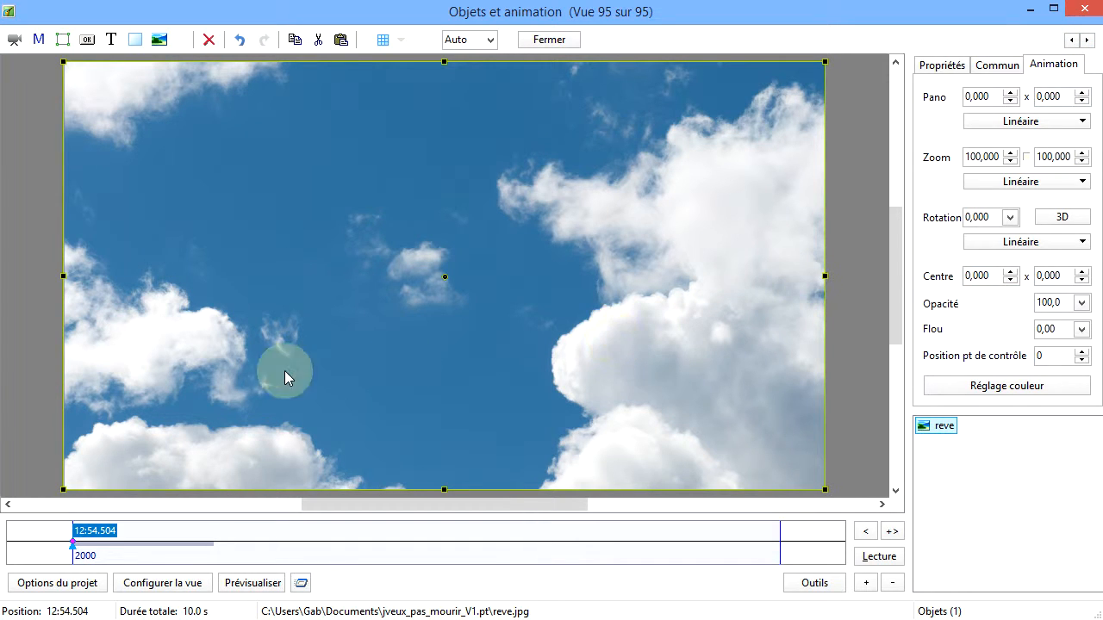
{"action": "left_click", "coordinate": [19, 340]}
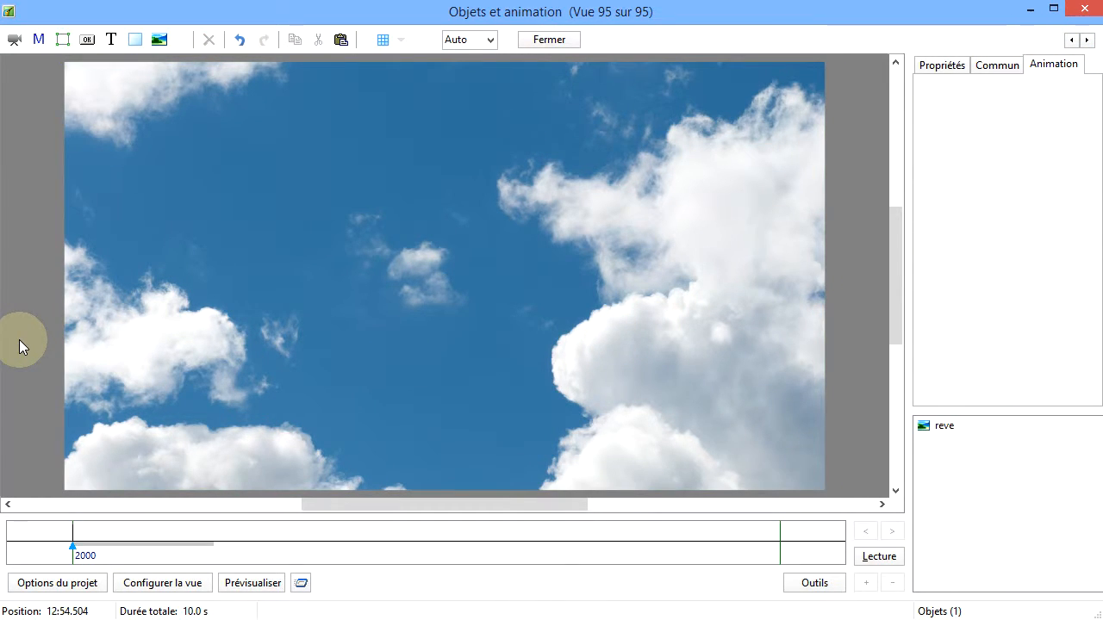
{"action": "right_click", "coordinate": [19, 347]}
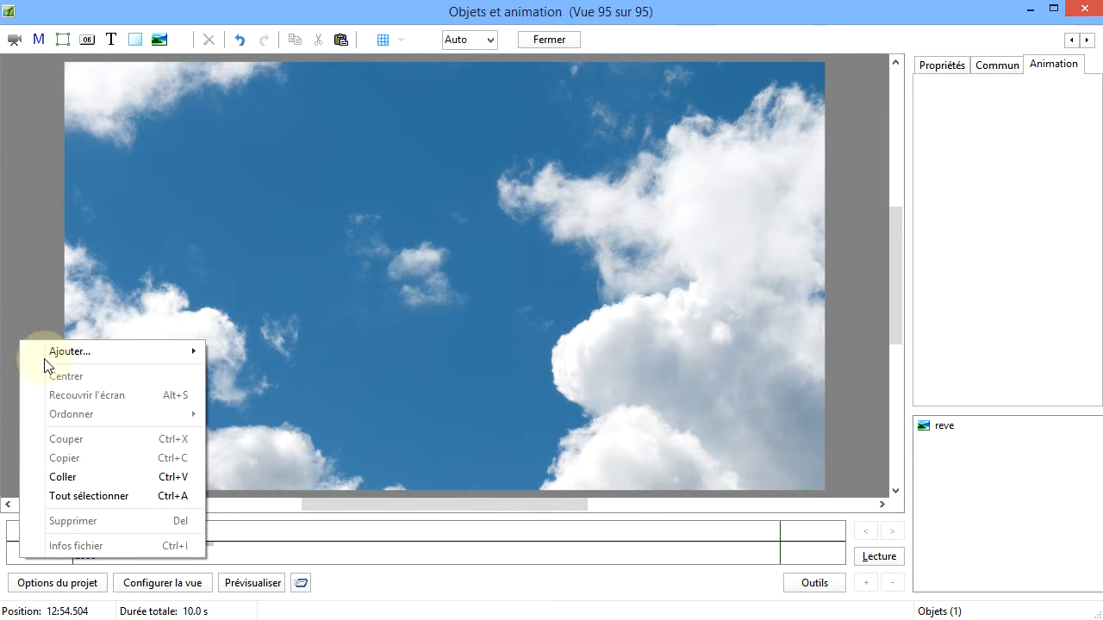
{"action": "left_click", "coordinate": [105, 477]}
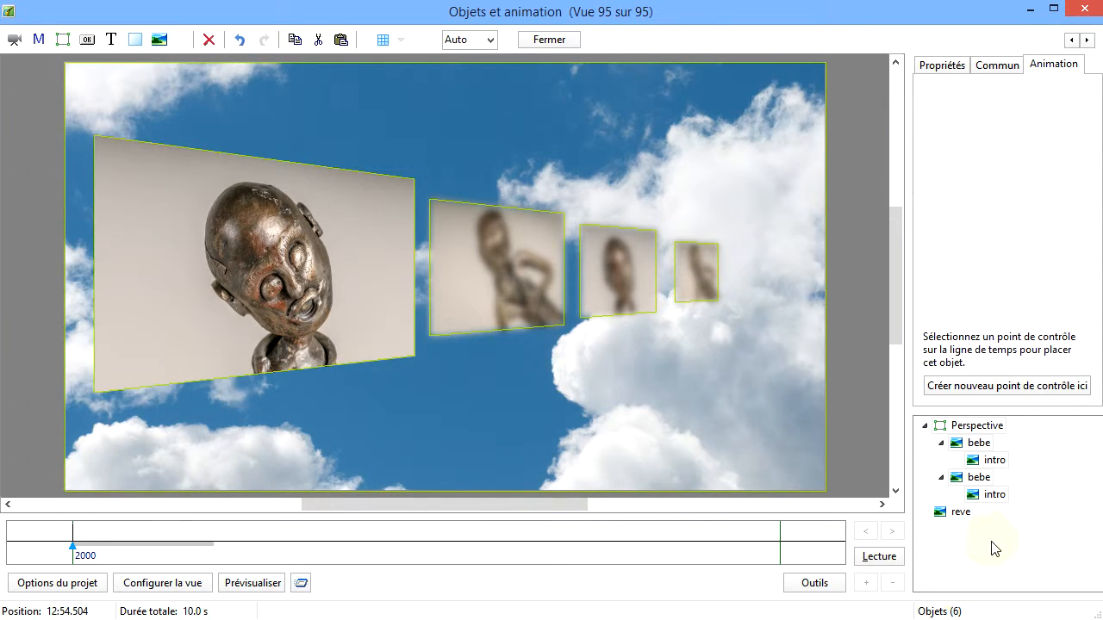
- Examine the control points of the pasted bebe and intro images on view 95
{"action": "left_click", "coordinate": [979, 444]}
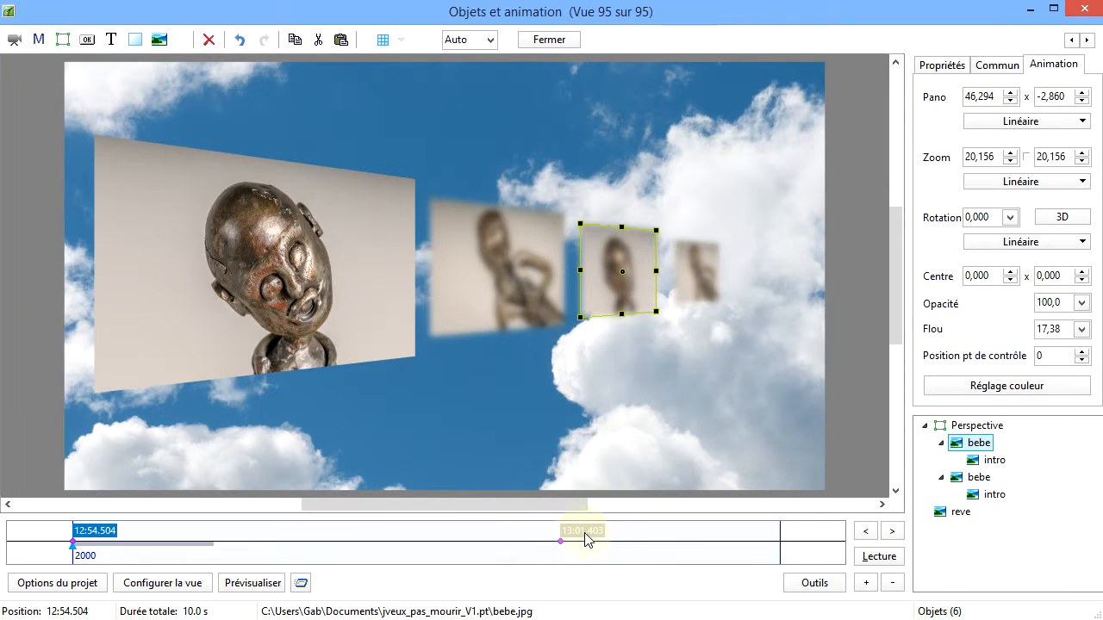
{"action": "left_click", "coordinate": [976, 495]}
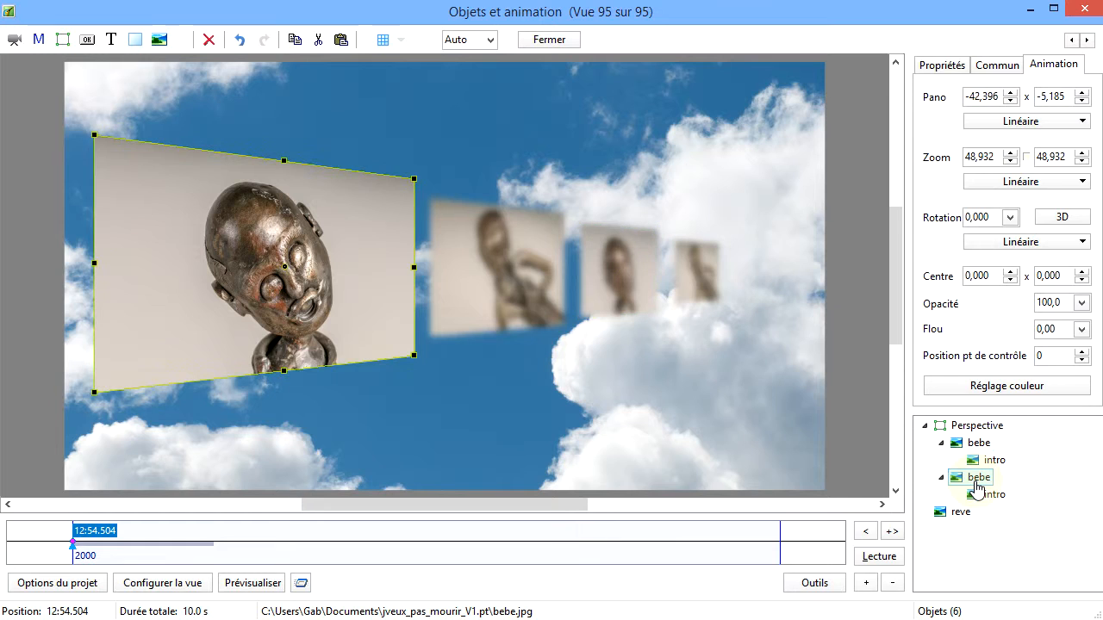
{"action": "left_click", "coordinate": [985, 496]}
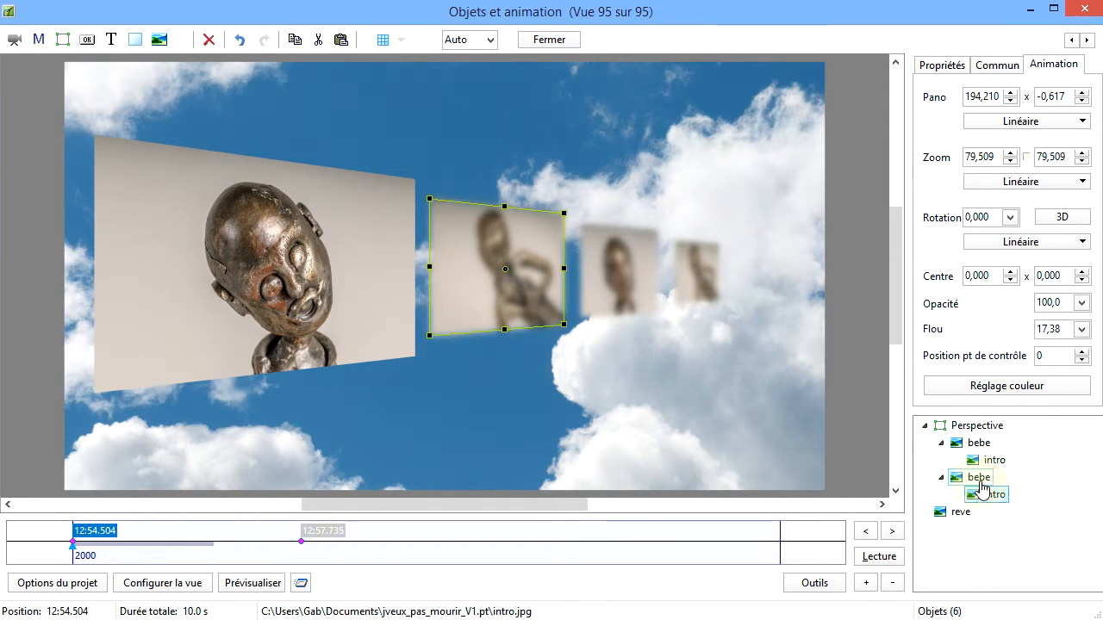
{"action": "left_click", "coordinate": [981, 480]}
{"action": "left_click", "coordinate": [980, 445]}
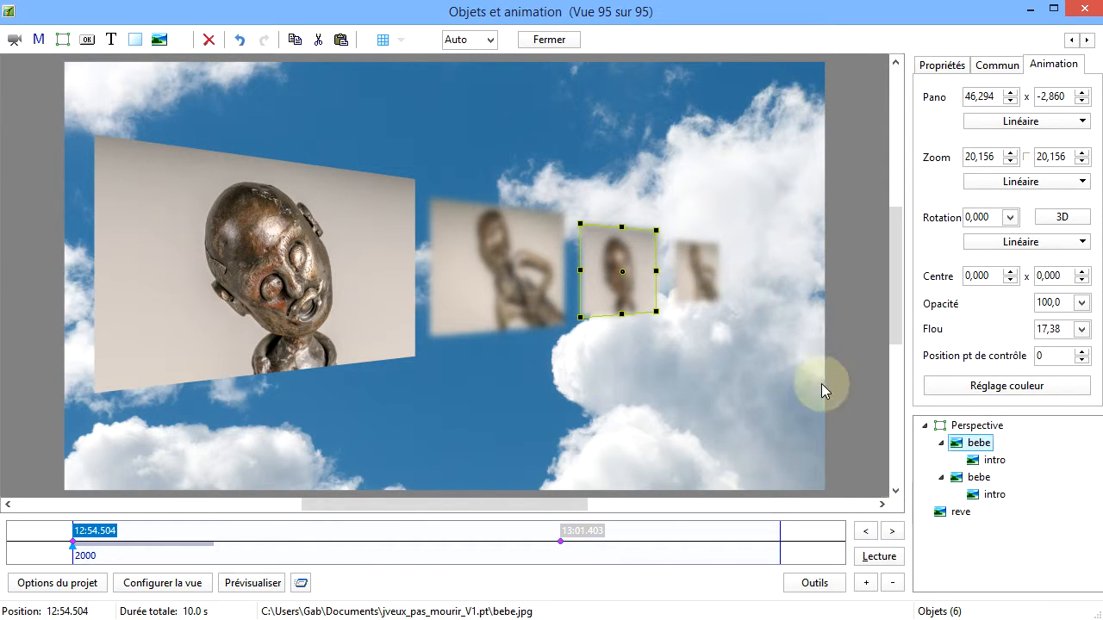
- Deselect the pasted objects and play the animation of view 95
{"action": "left_click", "coordinate": [877, 362]}
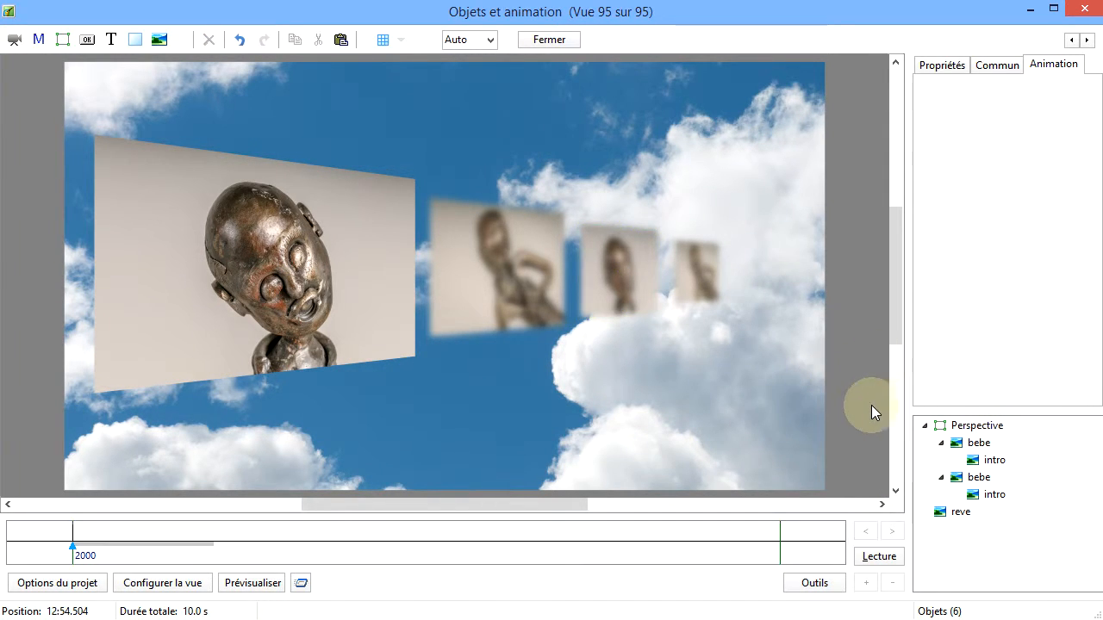
{"action": "left_click", "coordinate": [886, 565]}
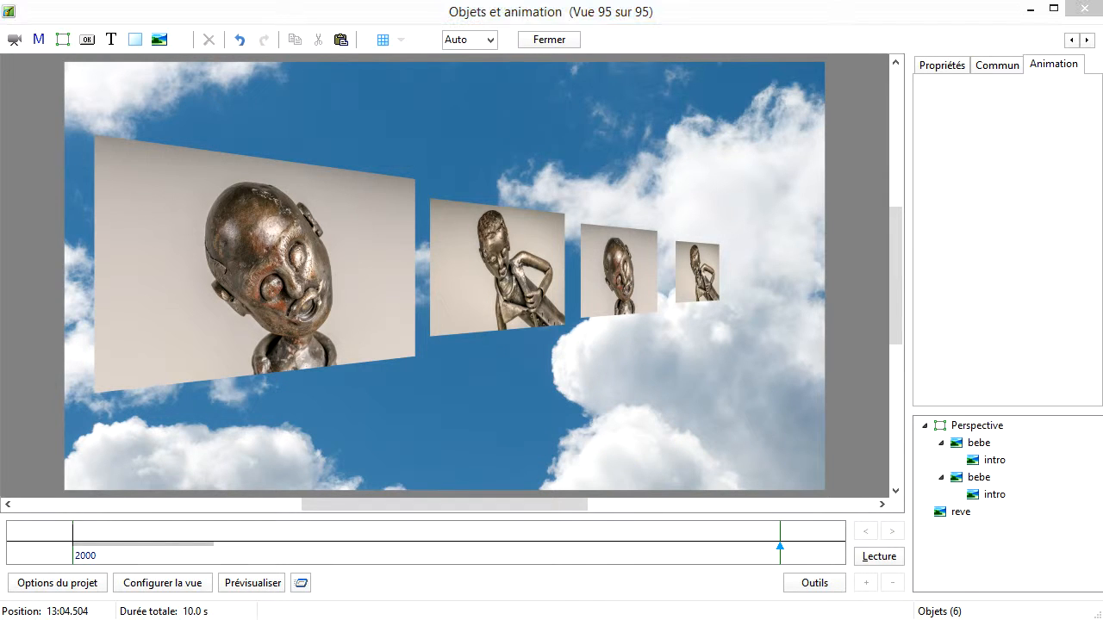
{"action": "left_click", "coordinate": [794, 13]}
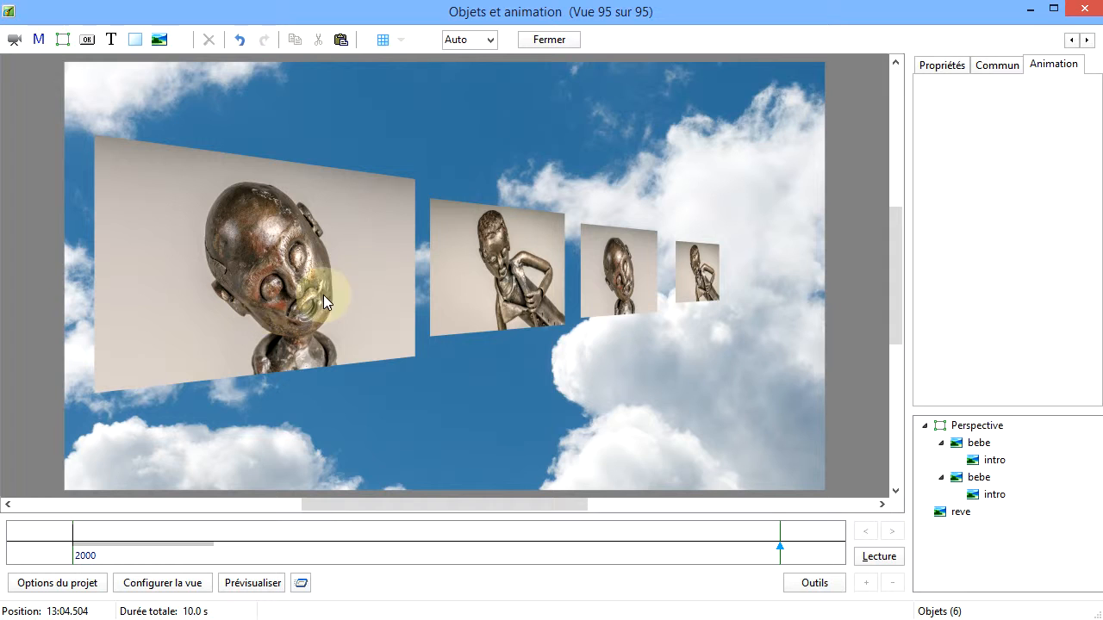
- Replace the source file of the smaller bebe image on view 95 with RM.jpg from the project folder
{"action": "left_click", "coordinate": [976, 445]}
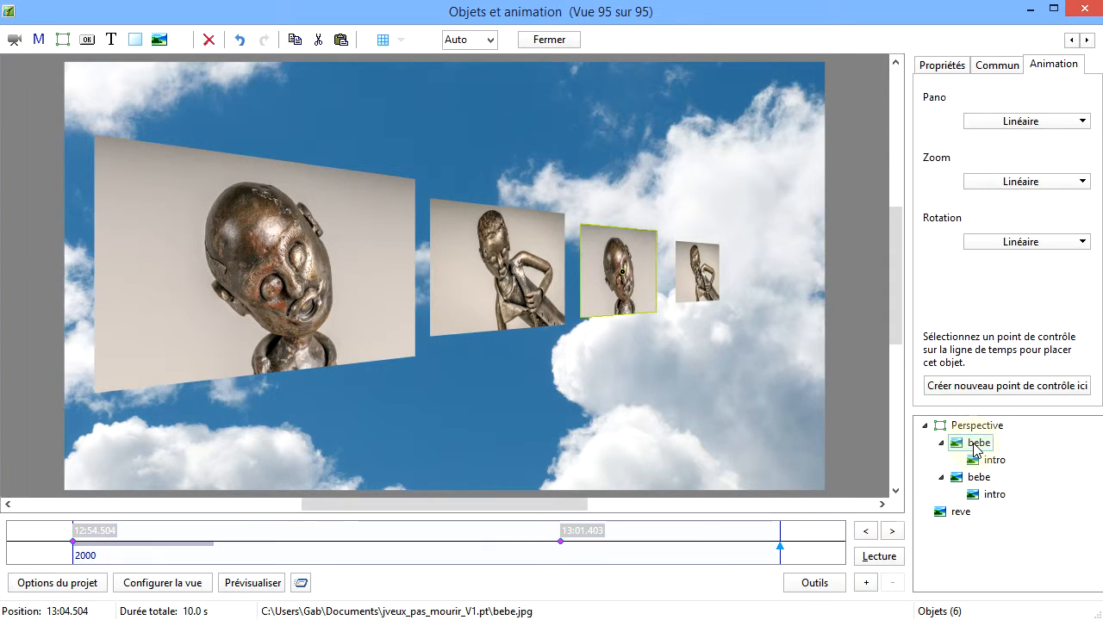
{"action": "left_click", "coordinate": [1000, 72]}
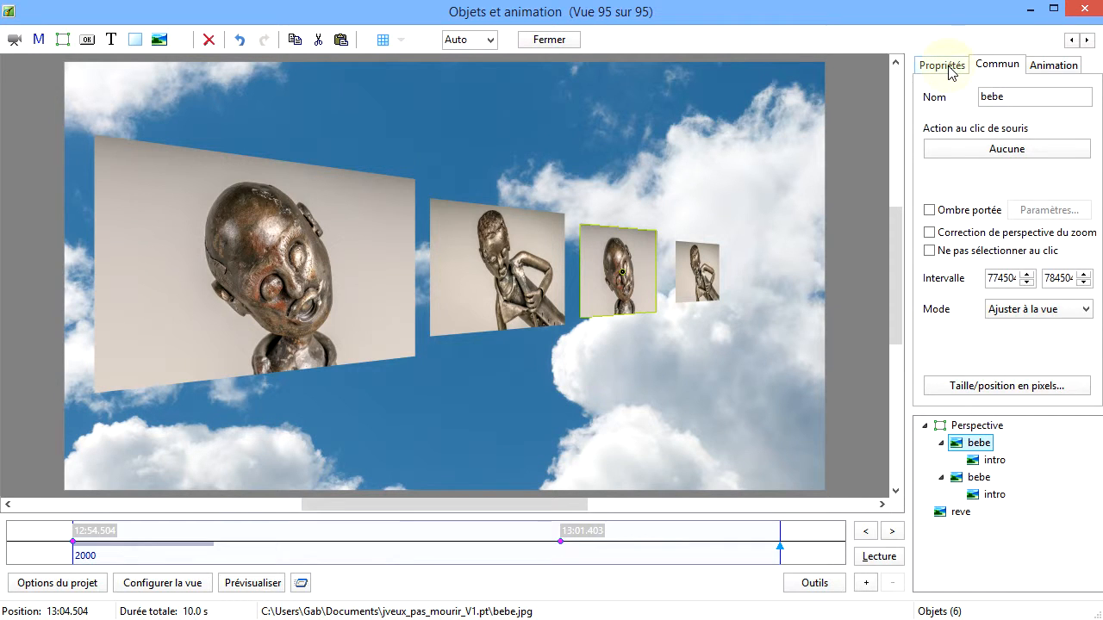
{"action": "left_click", "coordinate": [951, 69]}
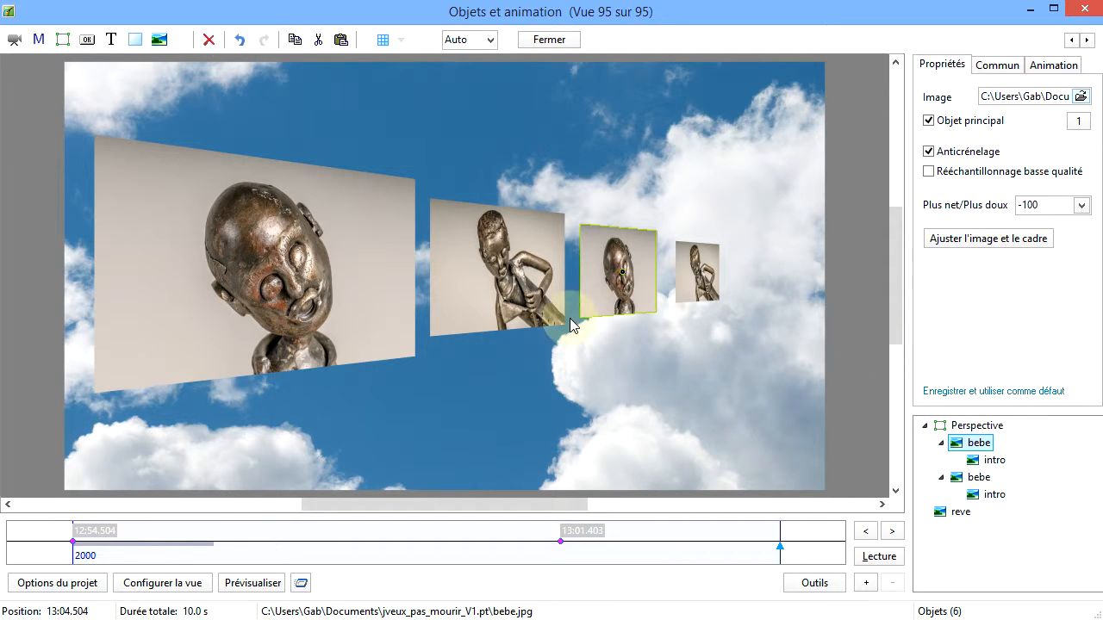
{"action": "left_click", "coordinate": [627, 289]}
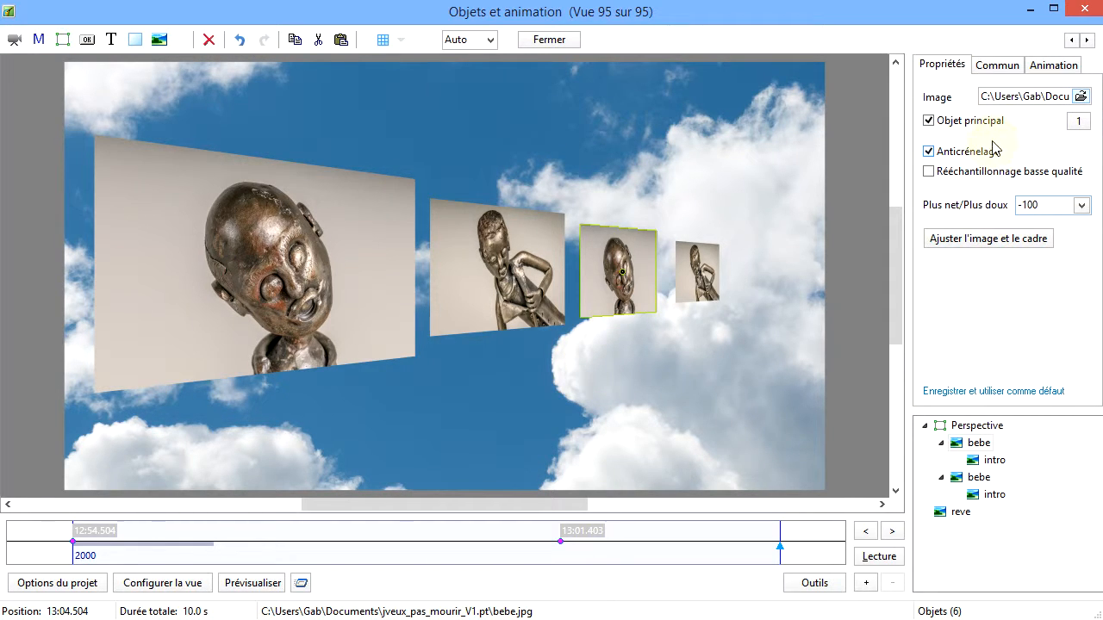
{"action": "left_click", "coordinate": [1081, 97]}
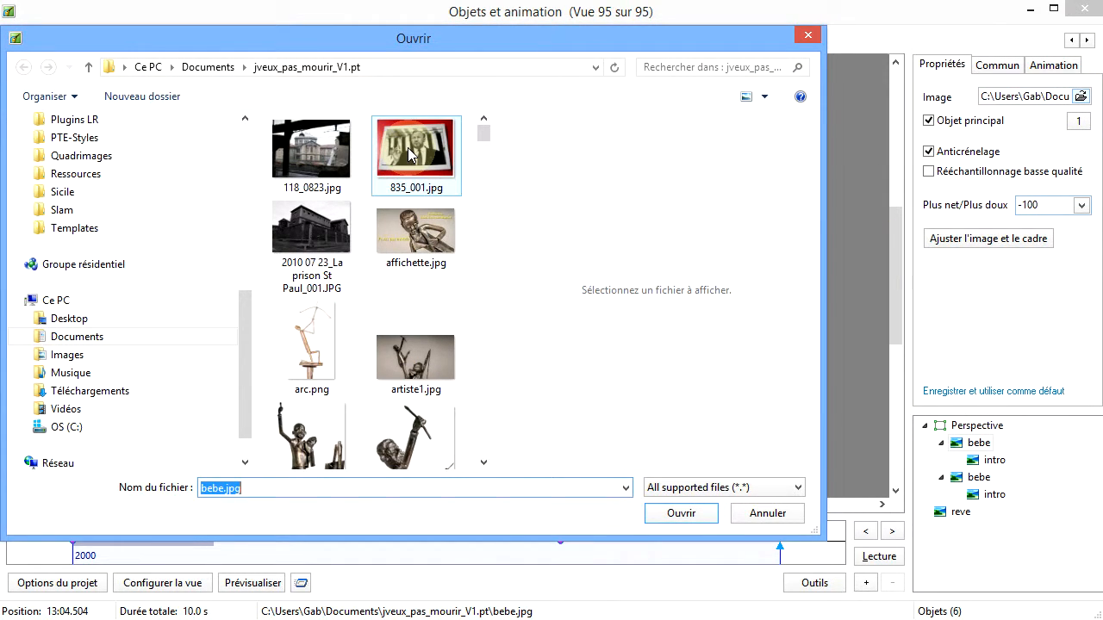
{"action": "left_click_drag", "start_coordinate": [485, 135], "coordinate": [470, 357]}
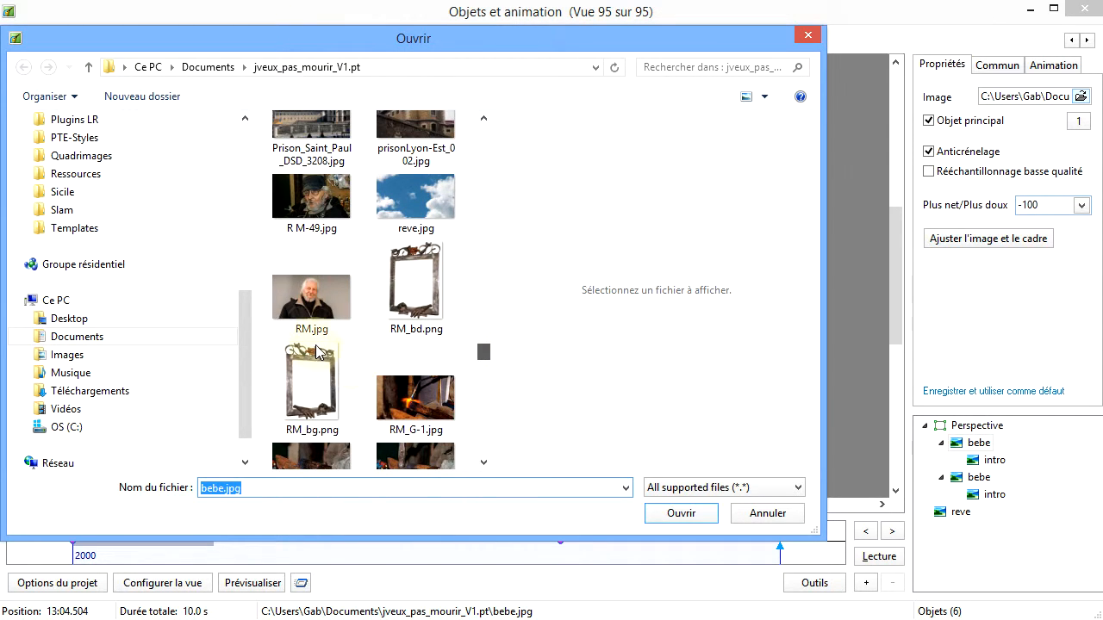
{"action": "left_click", "coordinate": [310, 300]}
{"action": "left_click", "coordinate": [678, 513]}
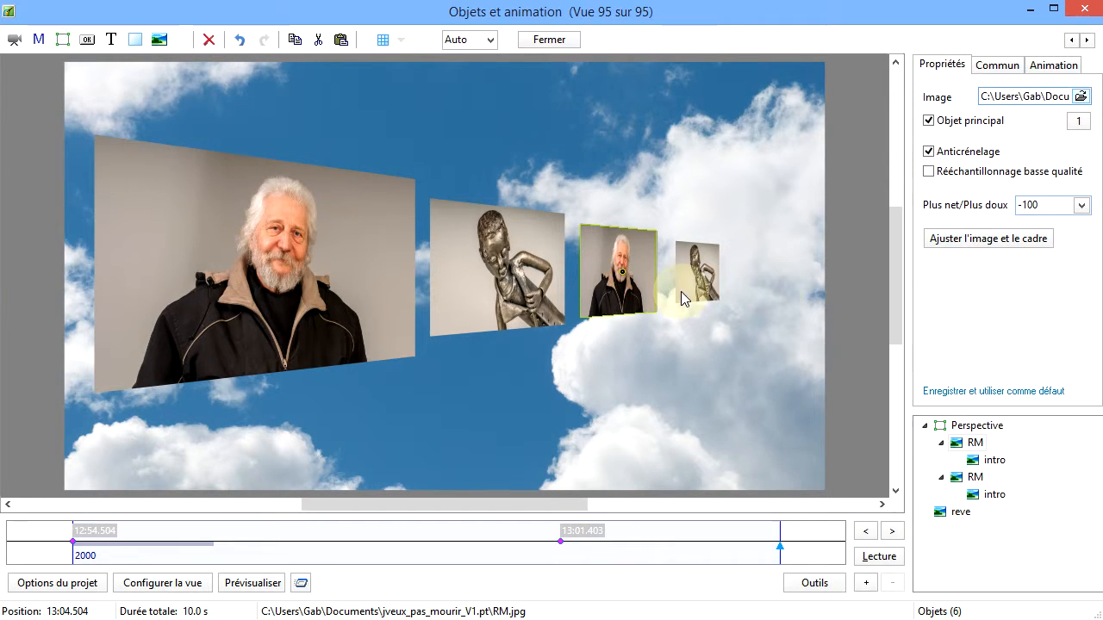
- Replace the source file of the smallest intro image on view 95 with RM2.jpg
{"action": "left_click", "coordinate": [516, 269]}
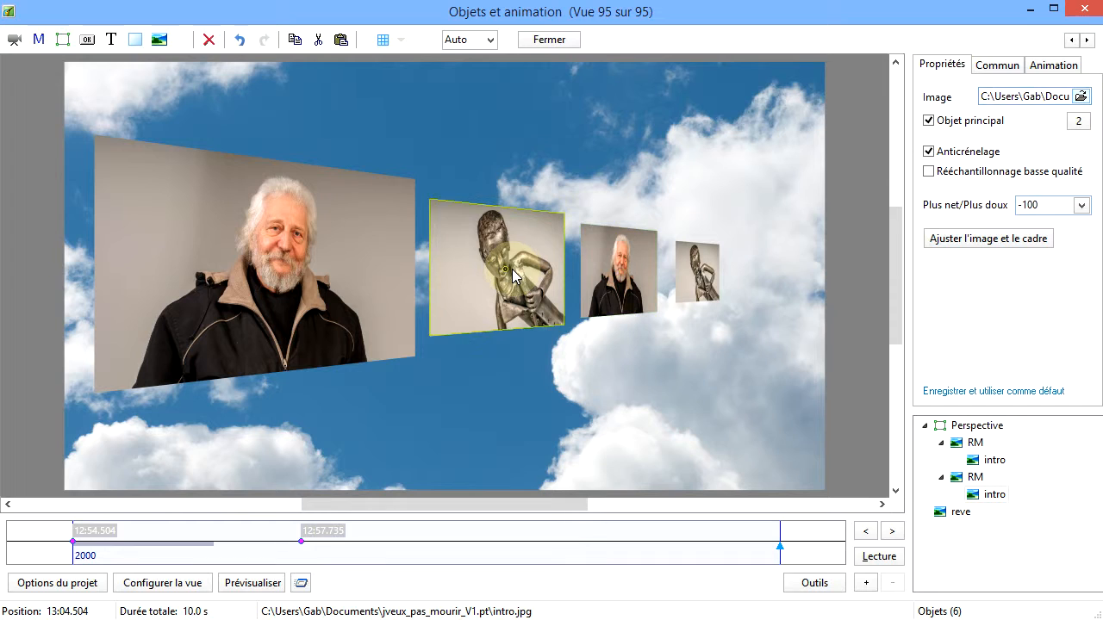
{"action": "left_click", "coordinate": [996, 463]}
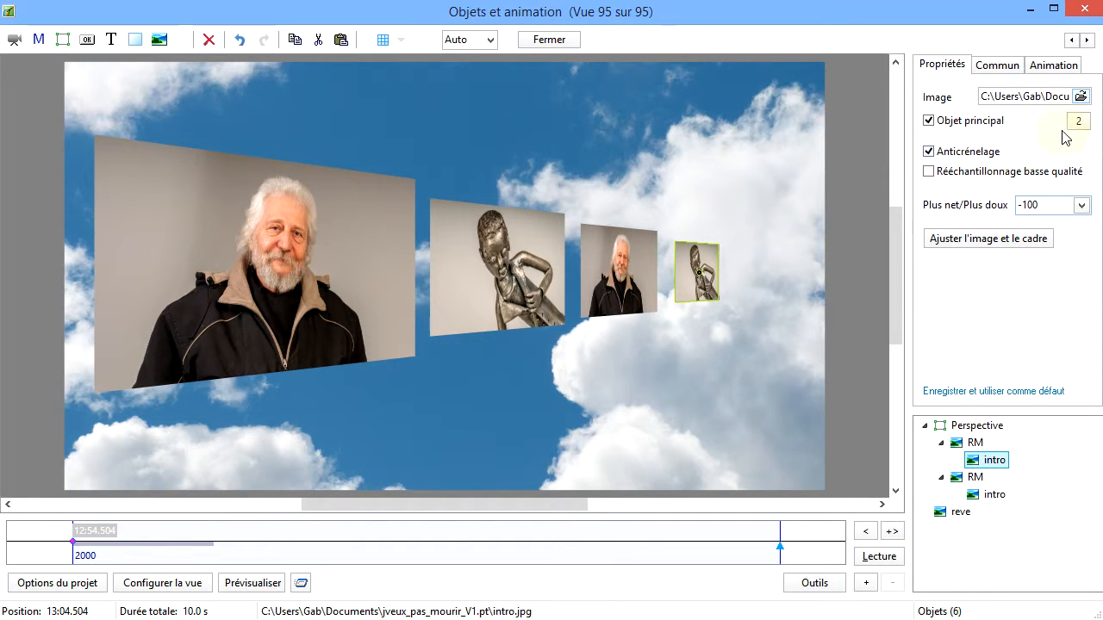
{"action": "left_click", "coordinate": [1081, 97]}
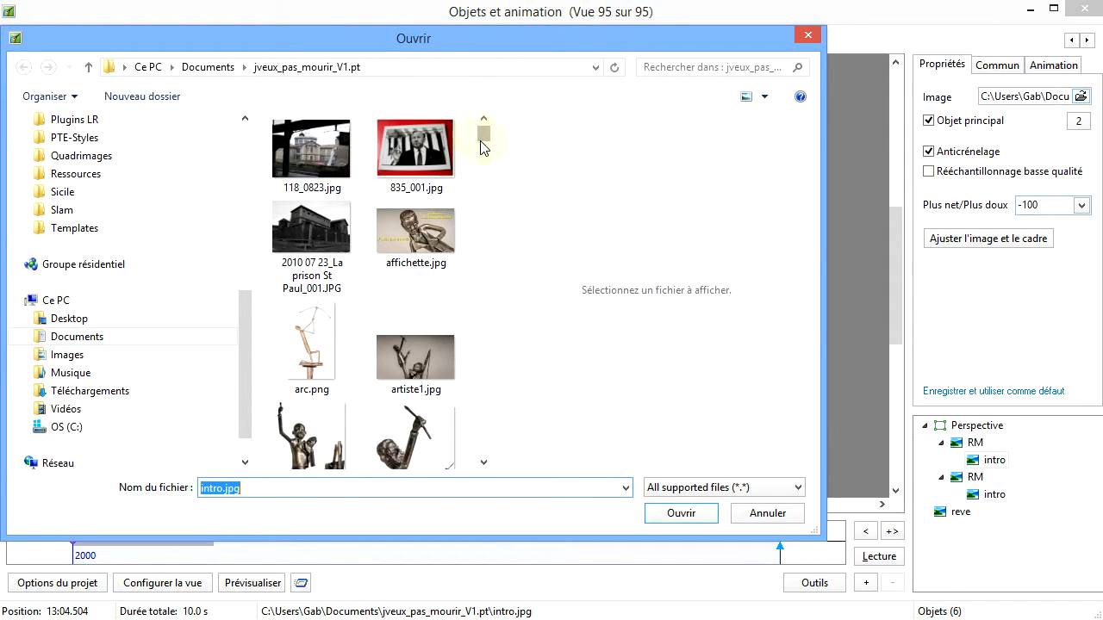
{"action": "left_click_drag", "start_coordinate": [480, 133], "coordinate": [482, 187]}
{"action": "left_click_drag", "start_coordinate": [481, 200], "coordinate": [480, 373]}
{"action": "left_click", "coordinate": [422, 366]}
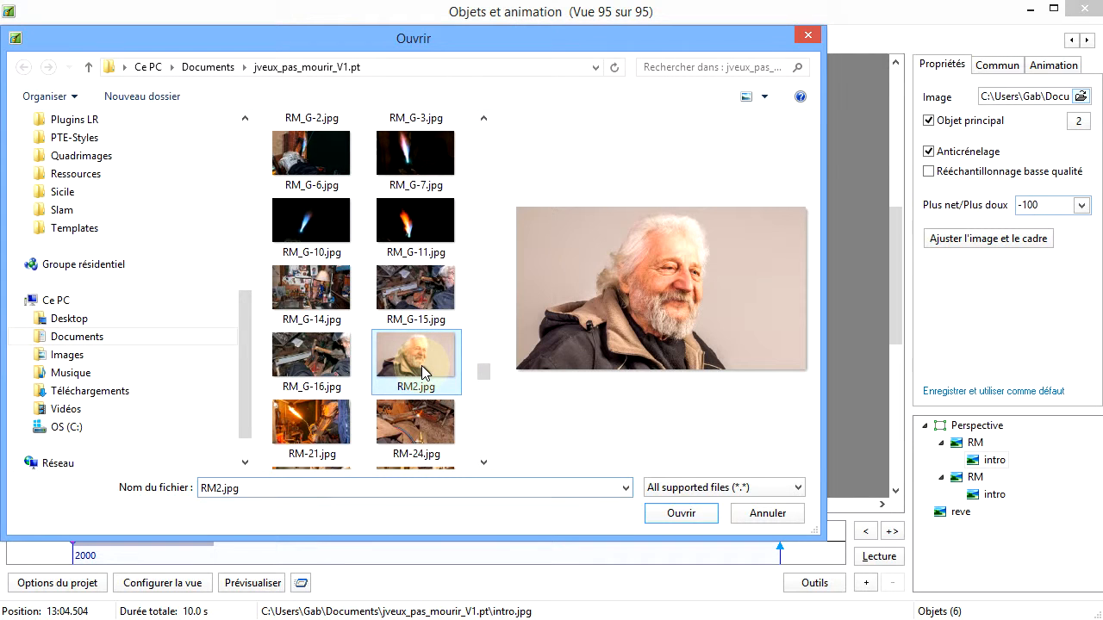
{"action": "left_click", "coordinate": [687, 515]}
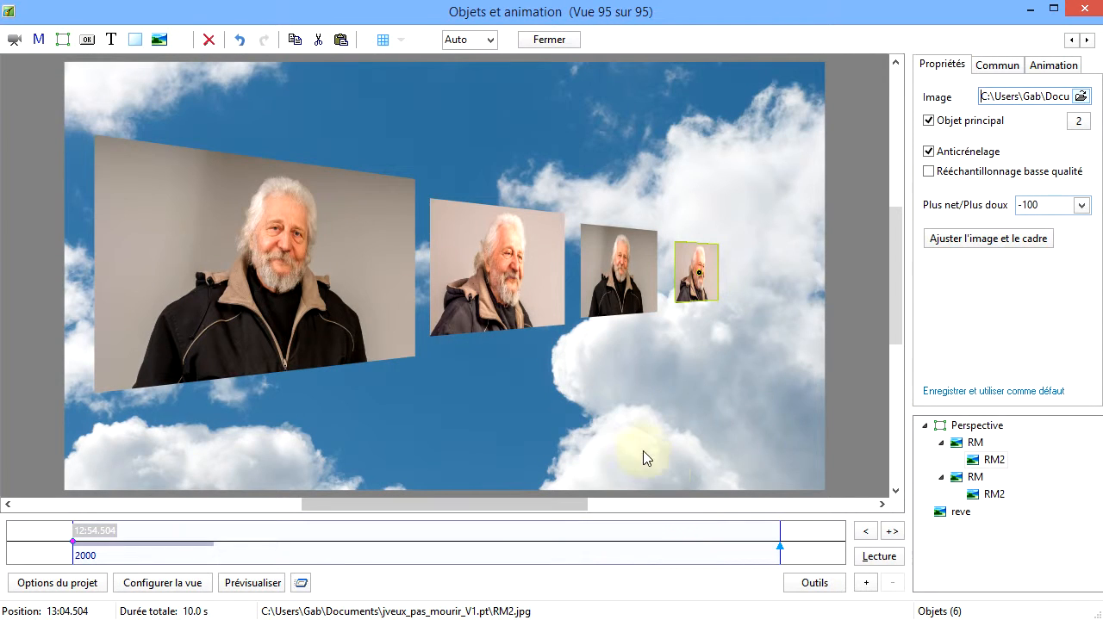